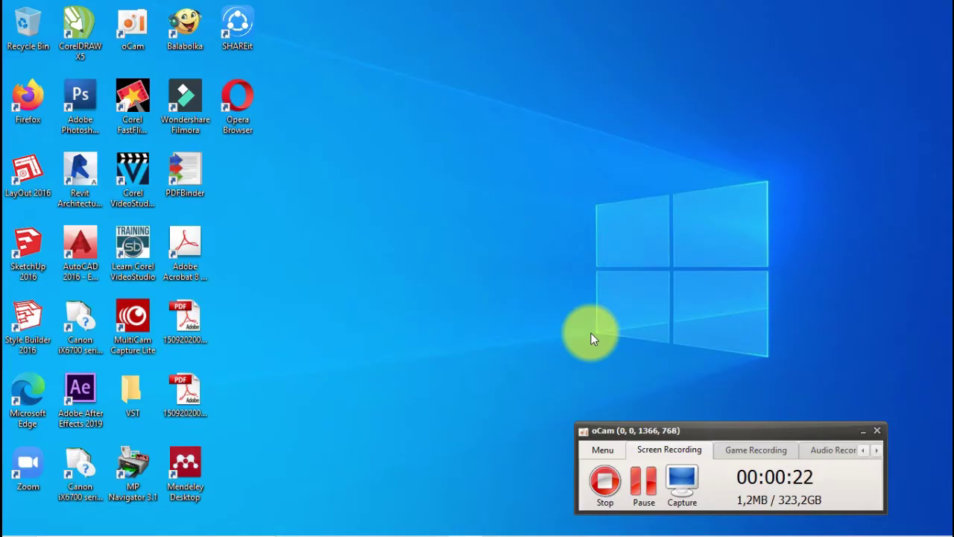
Step: Launch AutoCAD 2016 from its desktop shortcut and let the Start page load
double_click(82, 240)
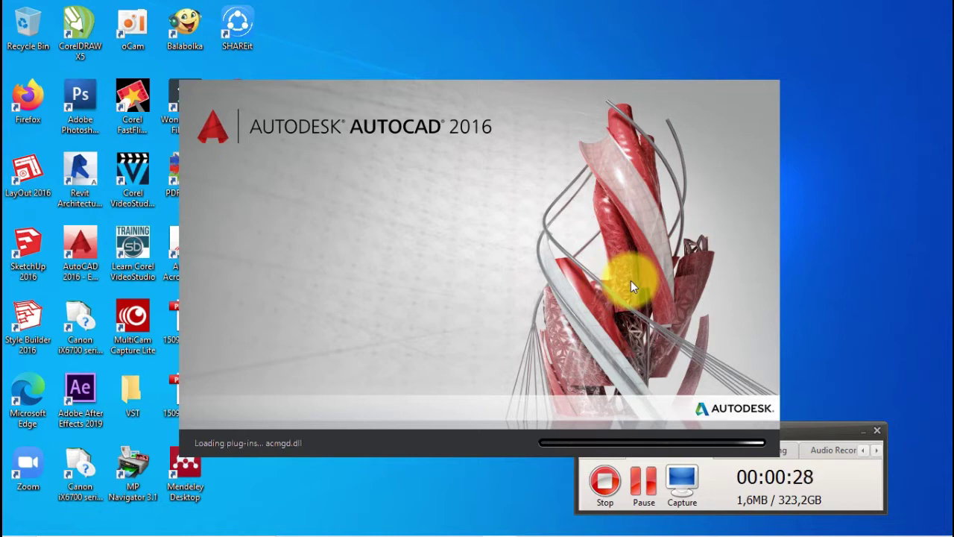
drag(828, 425, 873, 402)
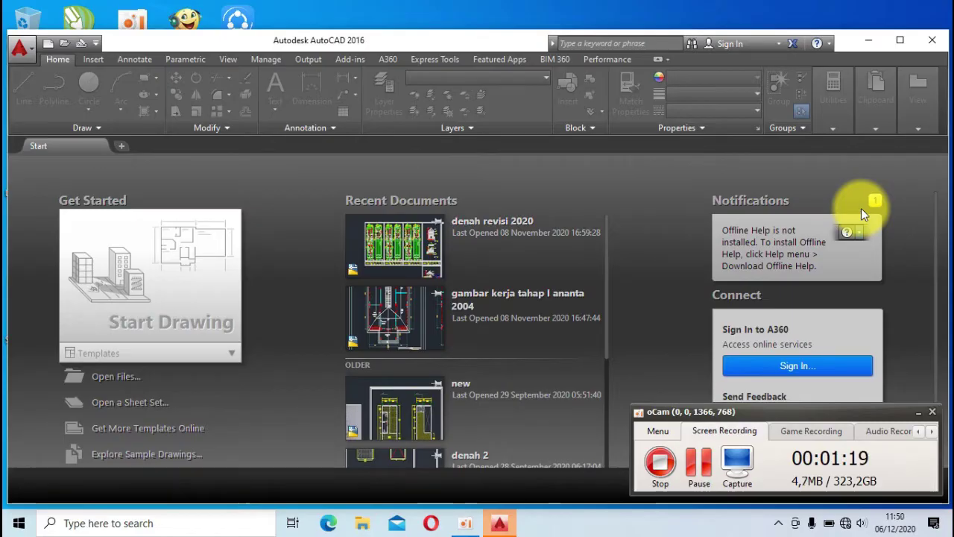
Step: Maximize the AutoCAD window and create a new blank drawing, Drawing1
click(900, 41)
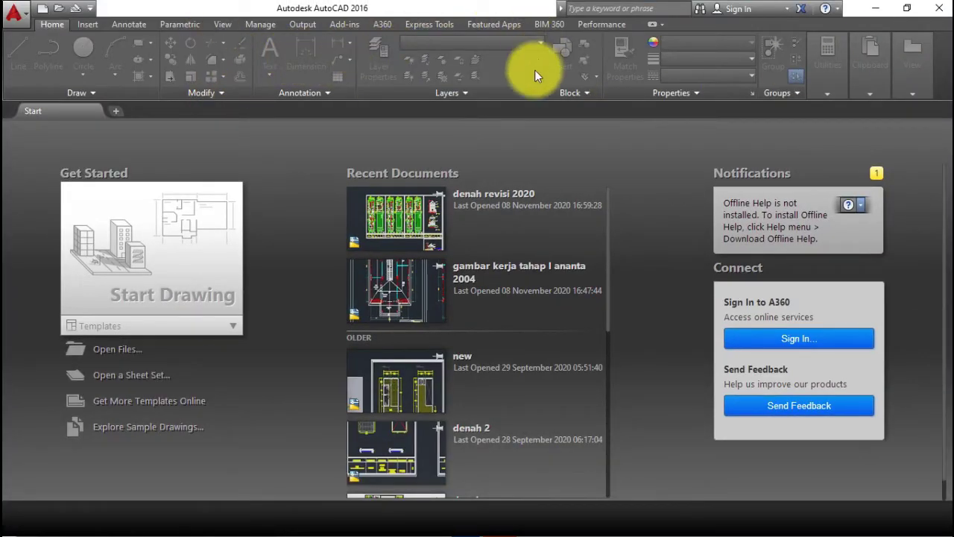
click(167, 265)
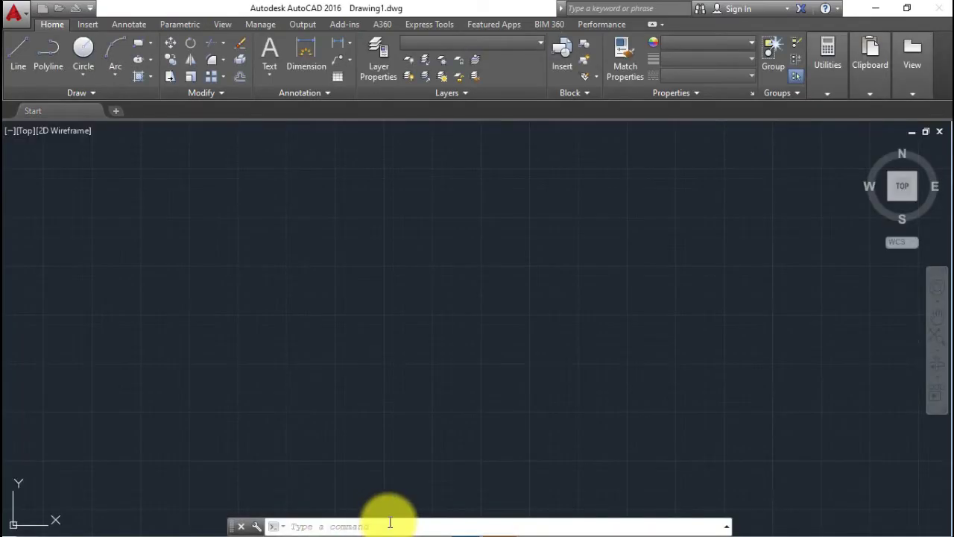
key(super)
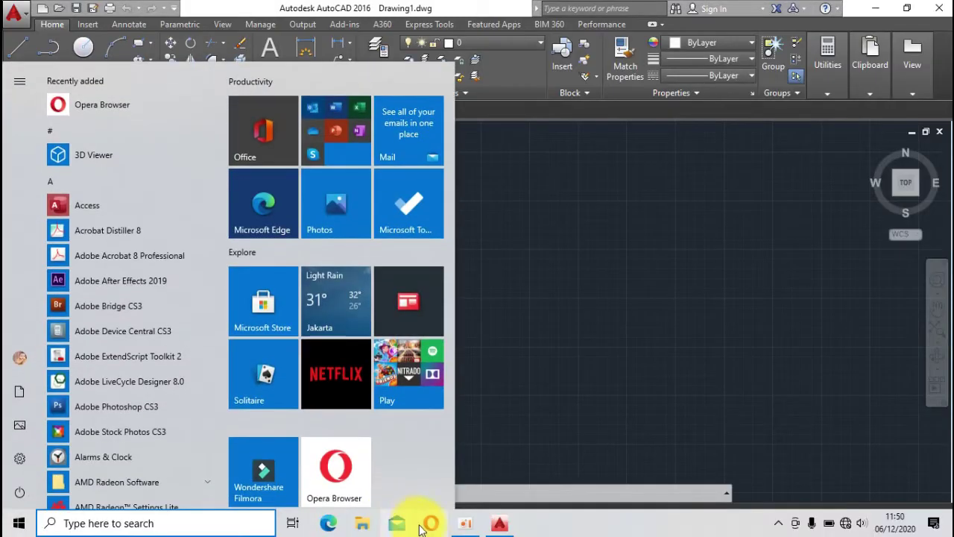
click(466, 525)
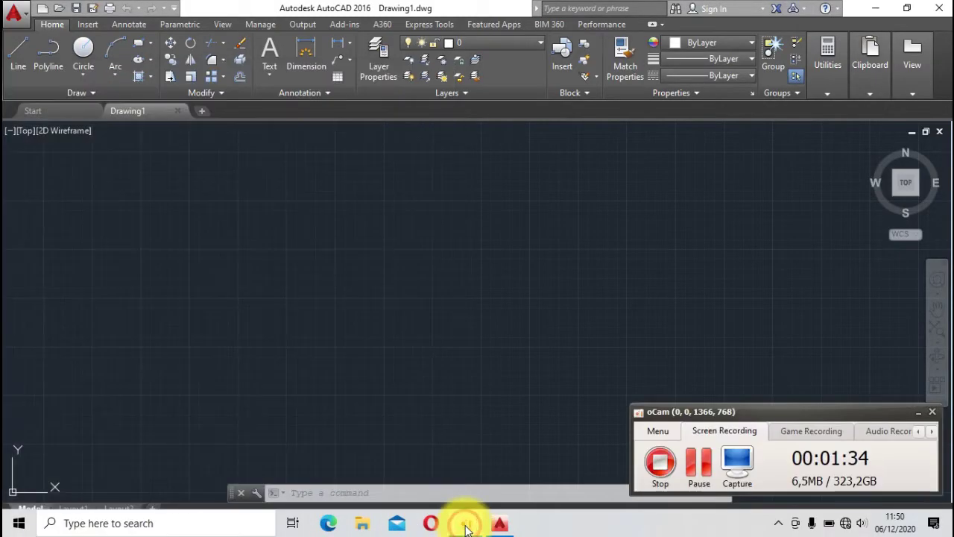
click(433, 366)
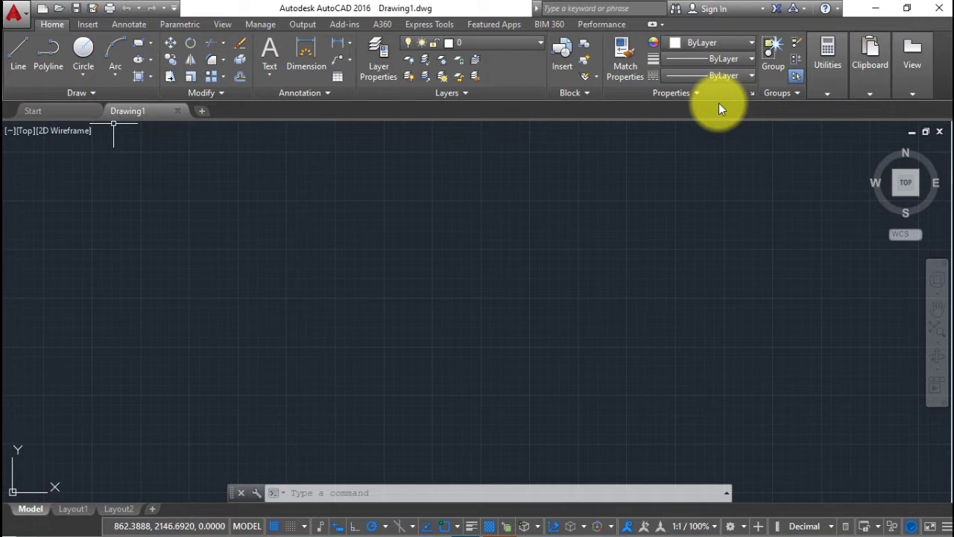
click(865, 74)
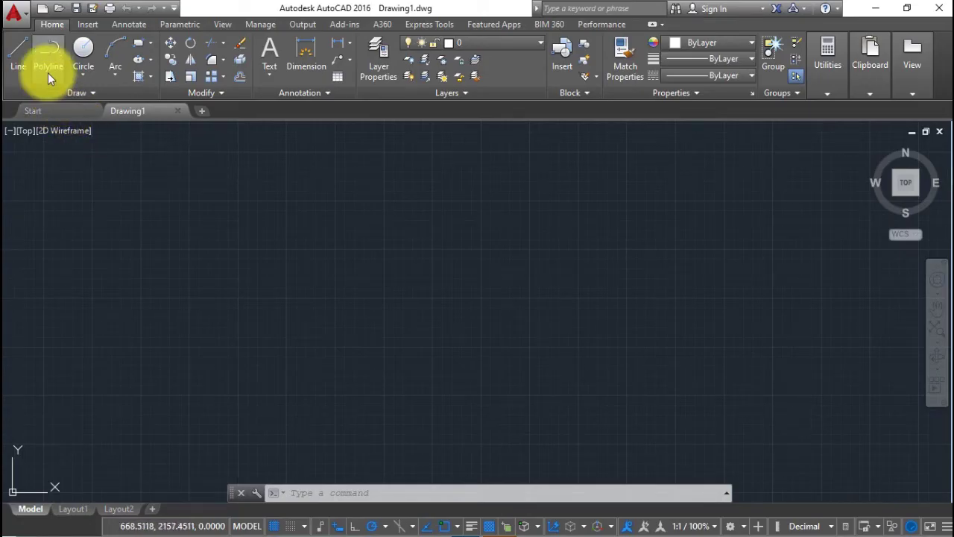
Step: Expand the Draw panel to reveal its extra drawing tools
click(108, 96)
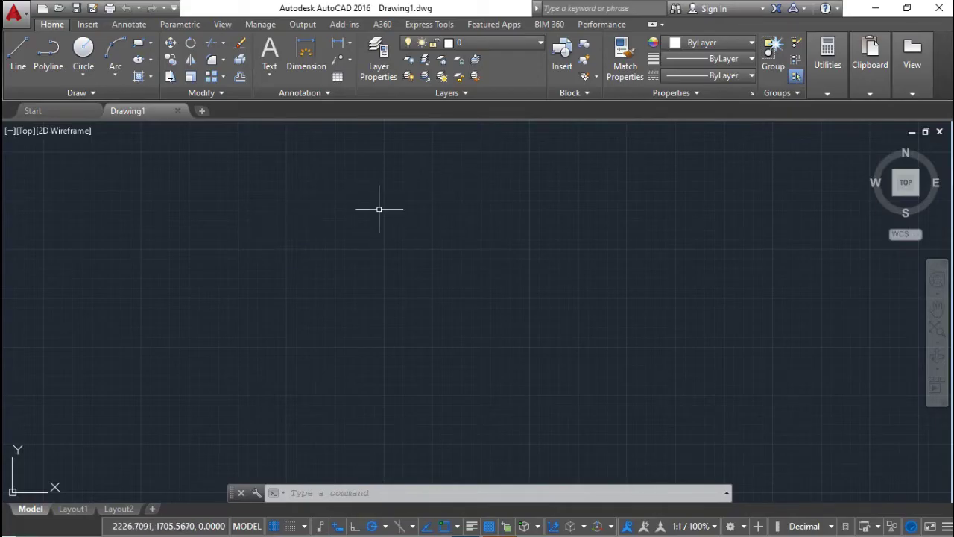
Step: In Options > Display > Colors, set the 2D model space uniform background to White
right_click(378, 210)
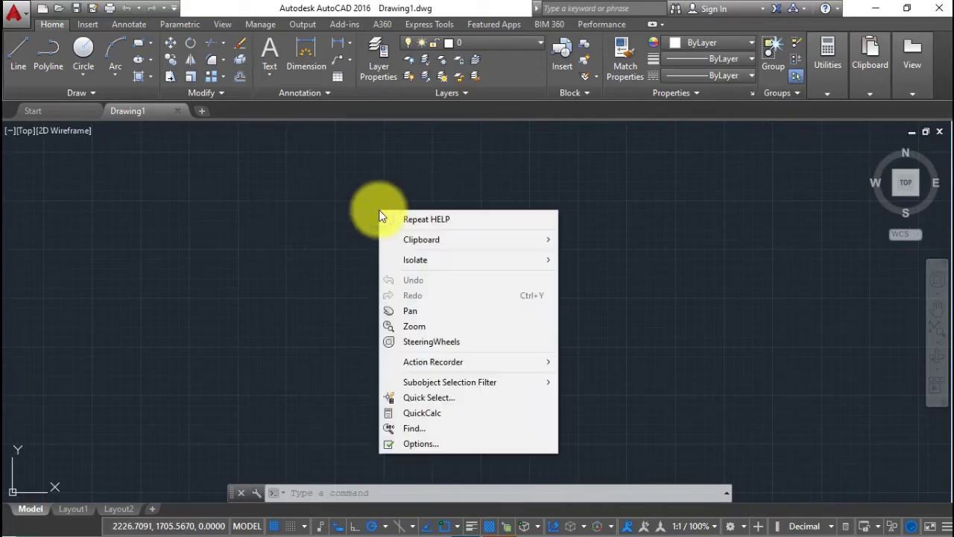
click(424, 450)
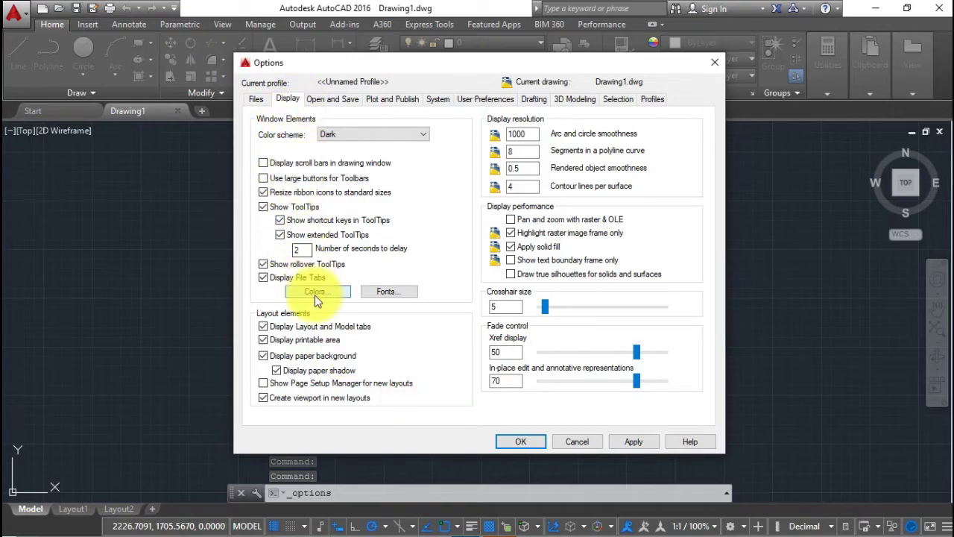
click(315, 292)
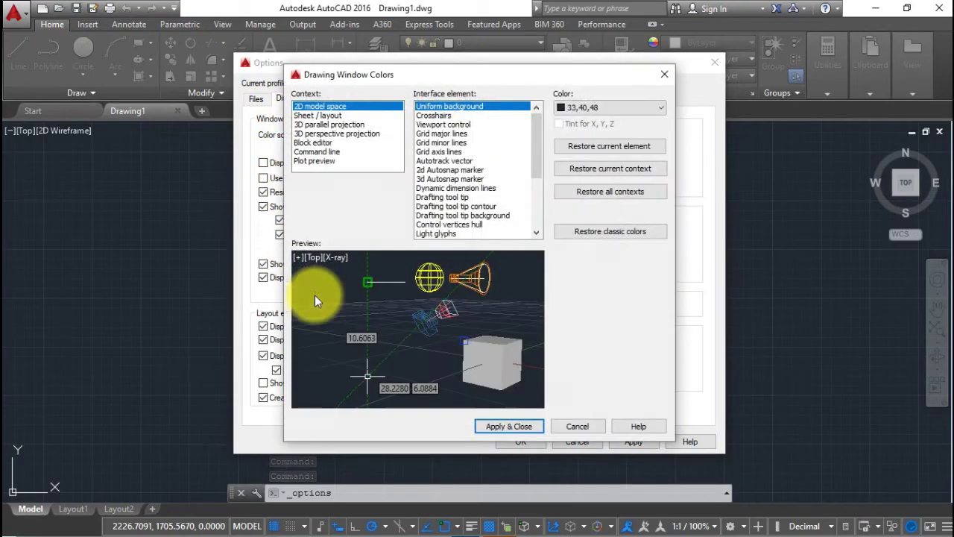
click(614, 110)
click(610, 123)
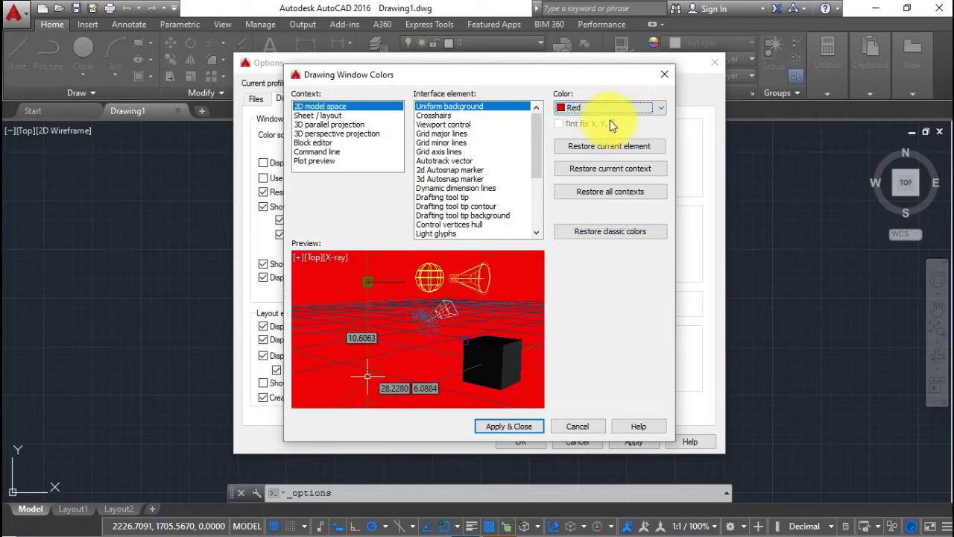
click(612, 108)
click(589, 190)
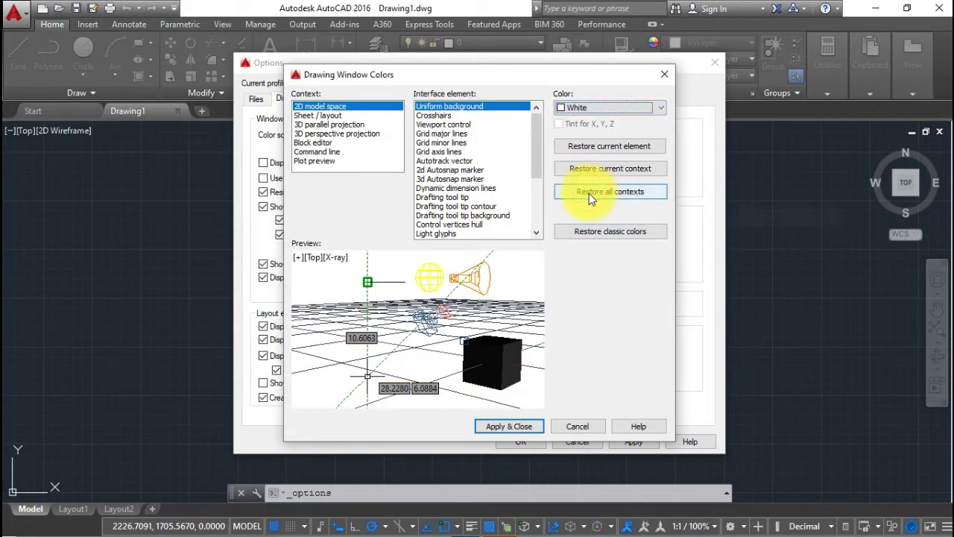
click(524, 431)
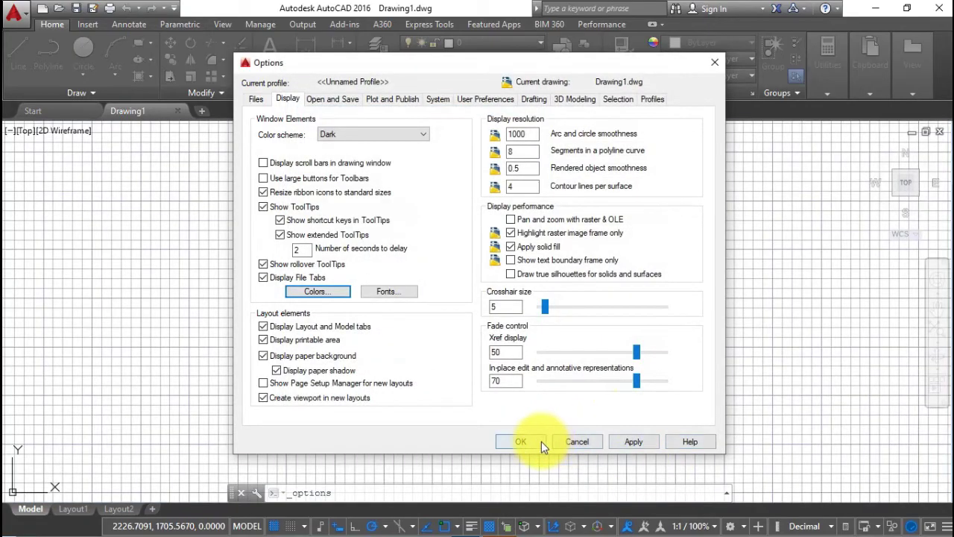
click(541, 441)
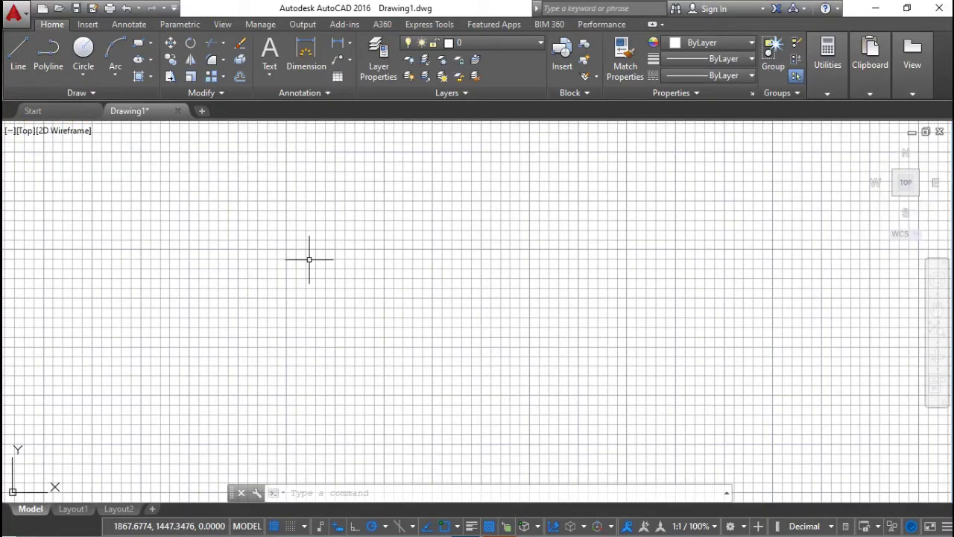
Step: Start the LINE command with L and pick the square's first corner
click(309, 259)
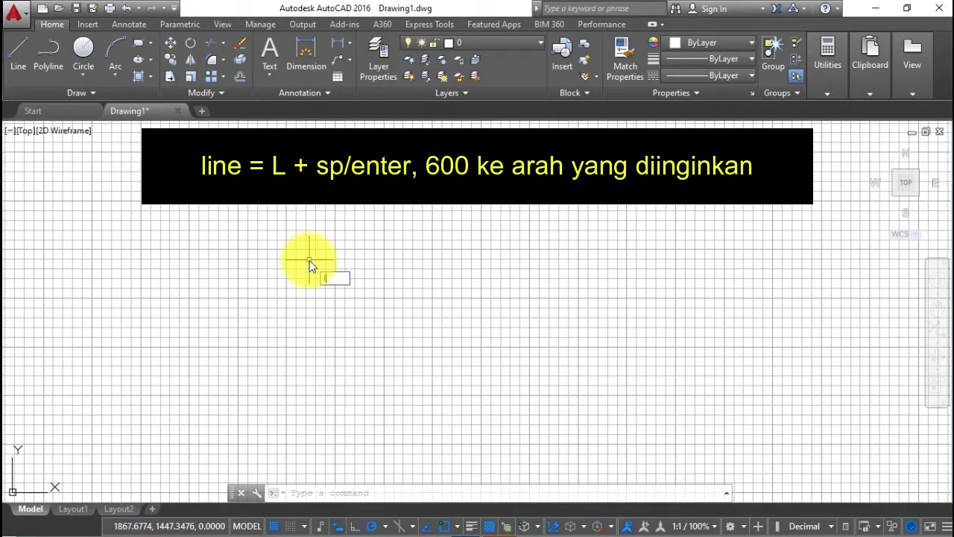
text(l)
key(Return)
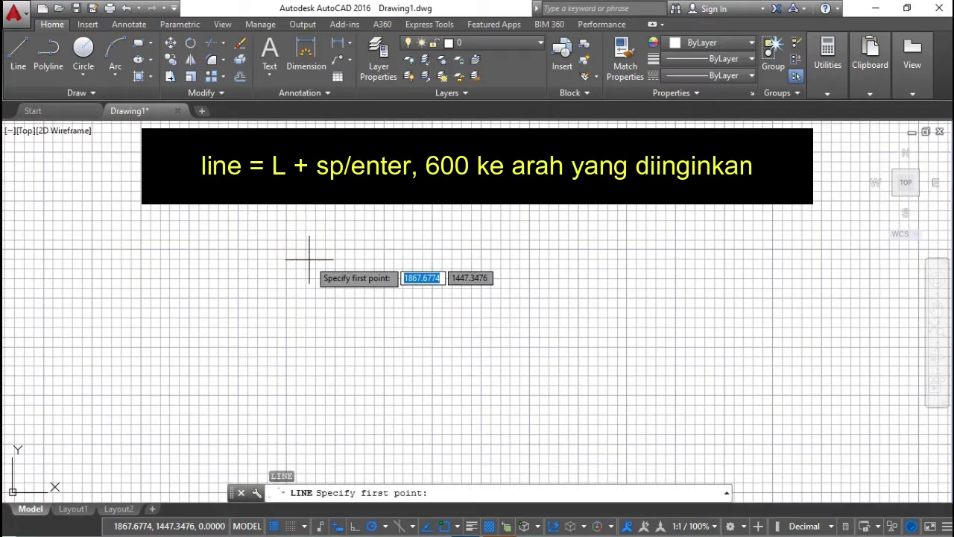
click(308, 491)
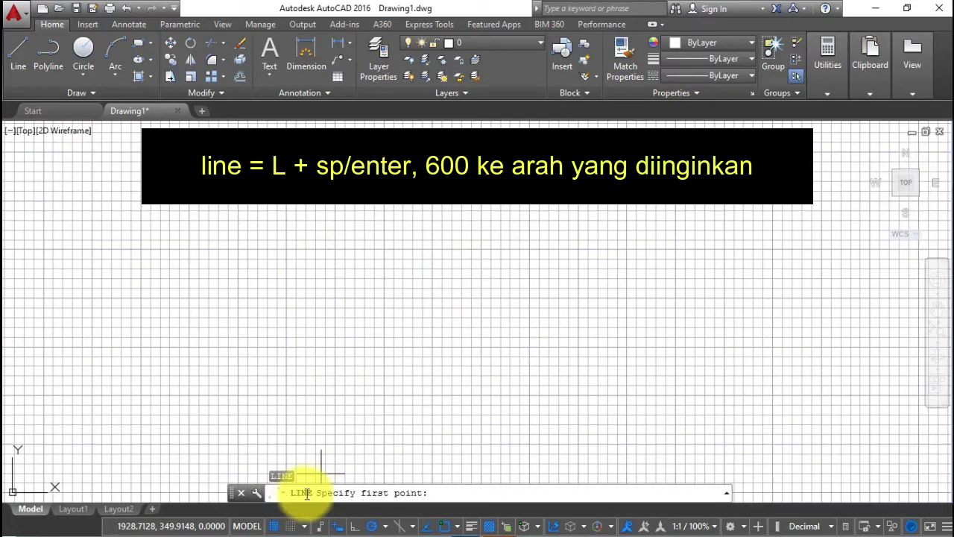
click(332, 216)
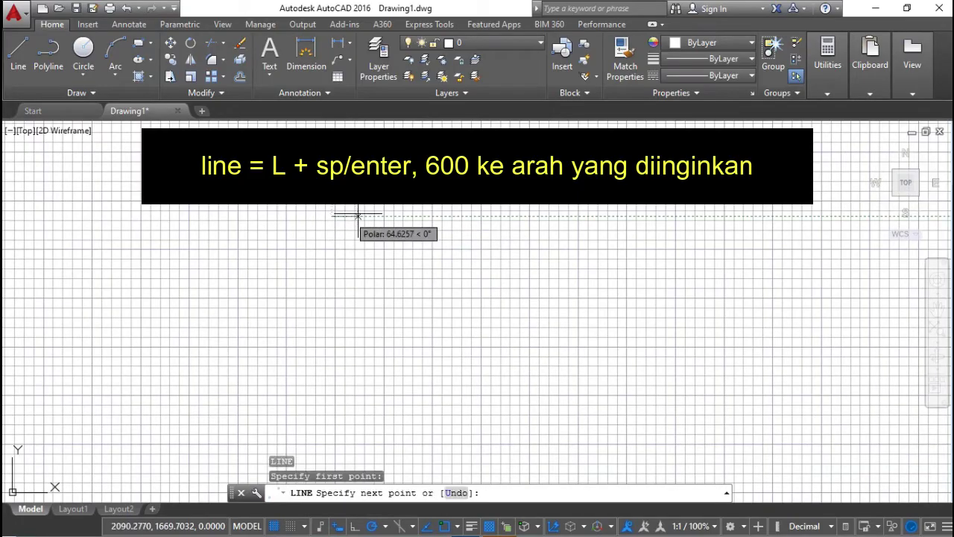
click(536, 216)
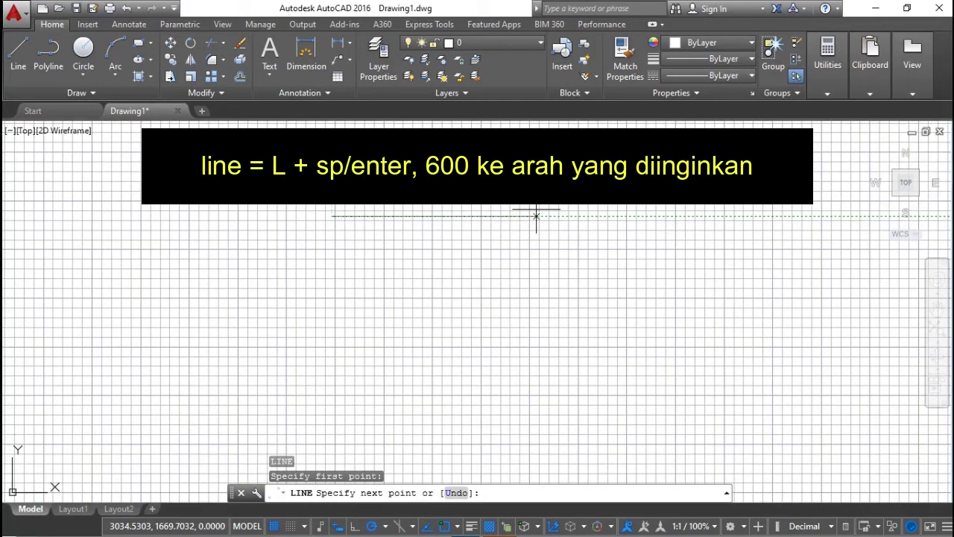
Step: Draw four 600-unit sides, right, down, left and up, to close the square
text(600)
key(Return)
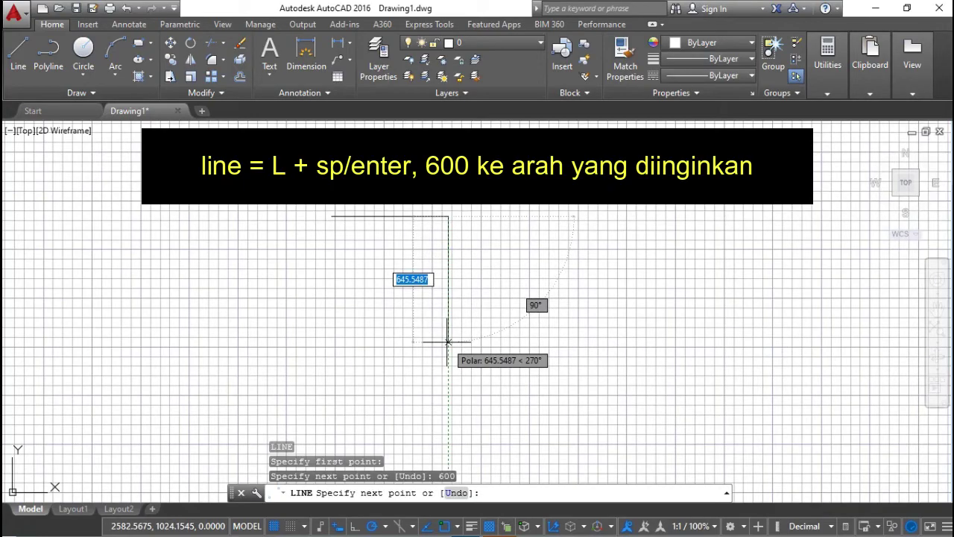
text(600)
key(Return)
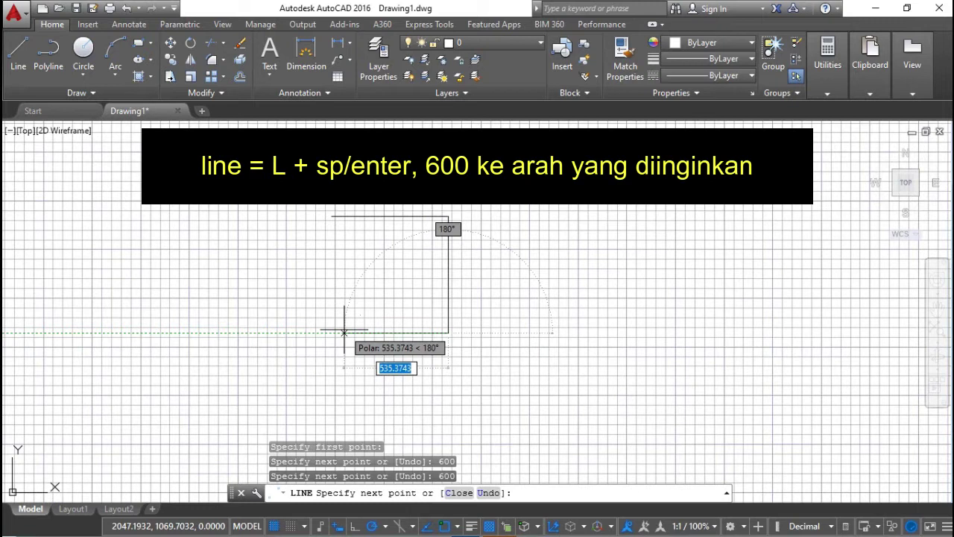
text(600)
key(Return)
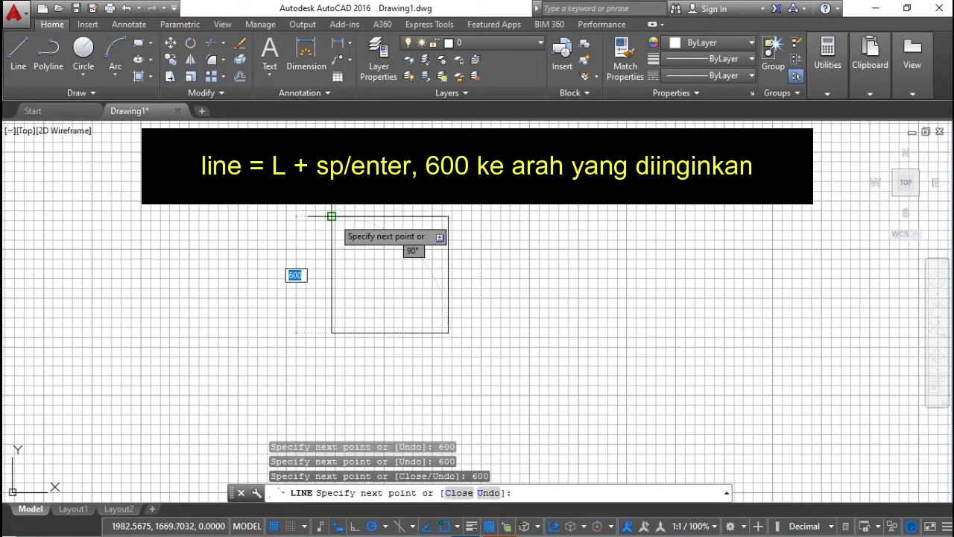
text(600)
key(Return)
key(Return)
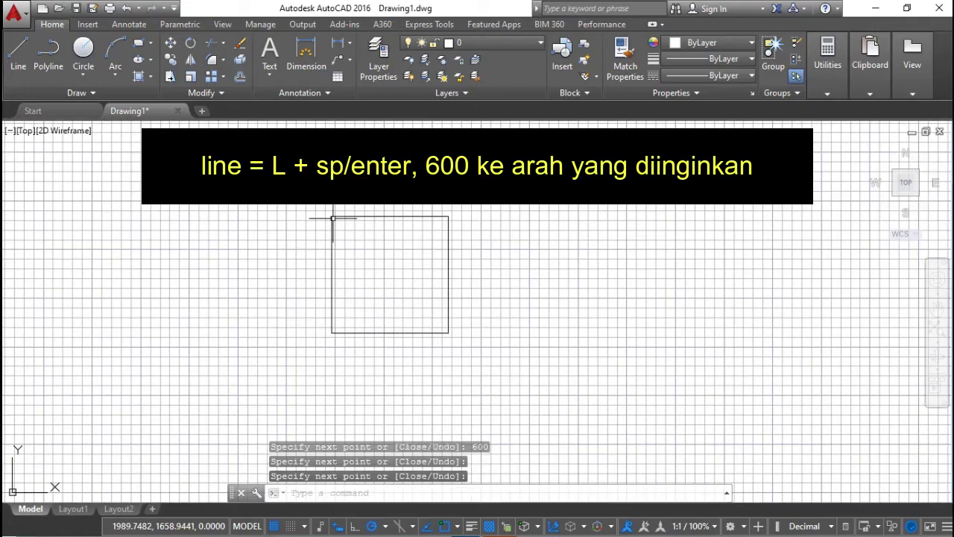
middle_drag(386, 258, 514, 264)
scroll(517, 265, up, 2)
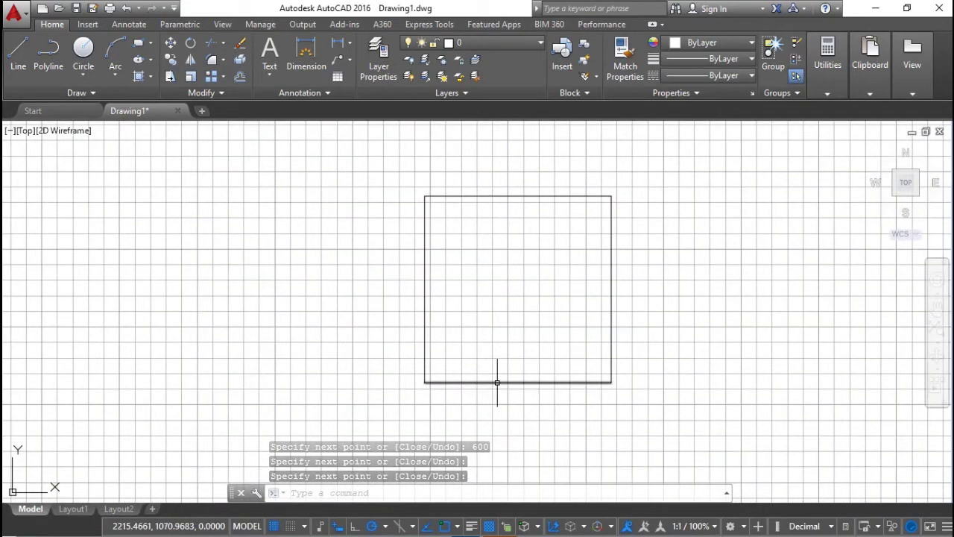
middle_drag(526, 349, 658, 359)
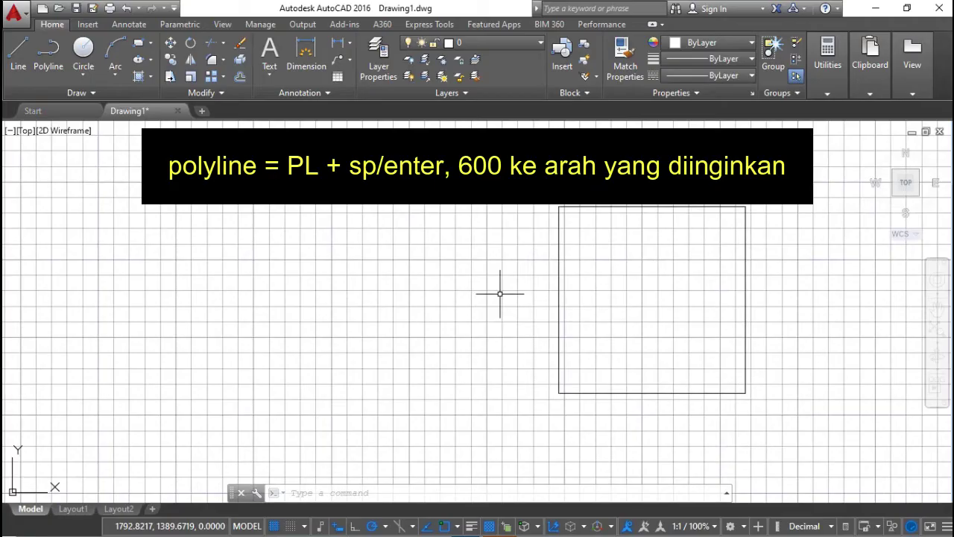
Step: Draw a 600×600 PLINE square level with the first square's top: 600 left, down, right, then close
text(PL)
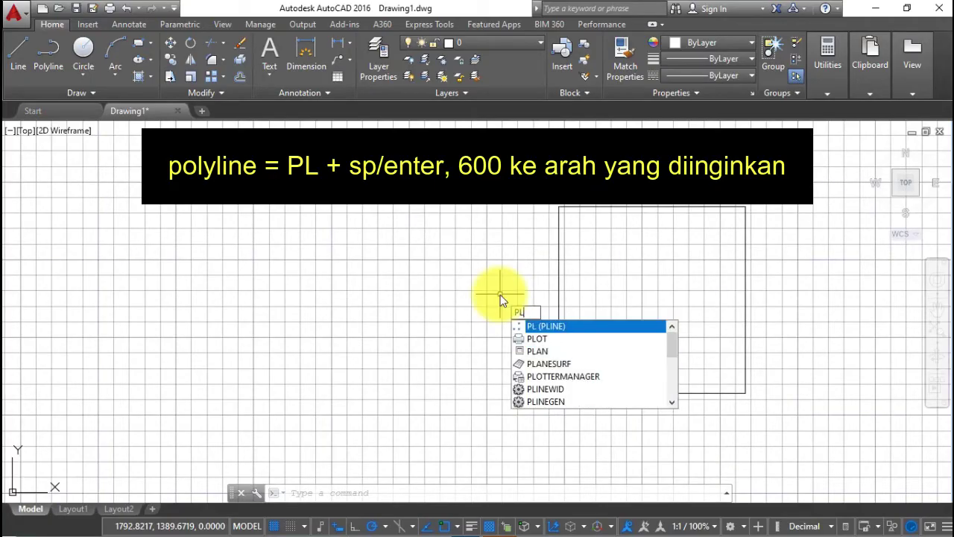
click(533, 329)
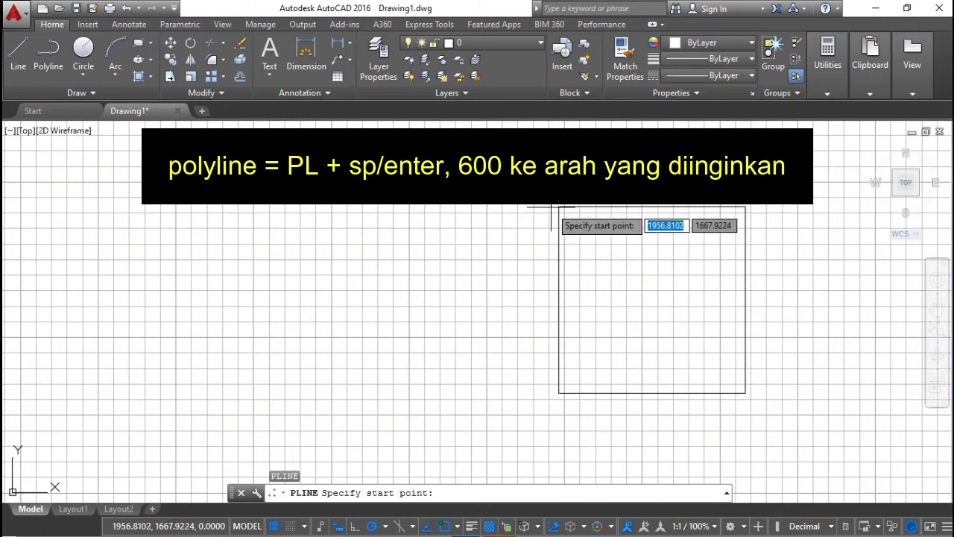
click(514, 206)
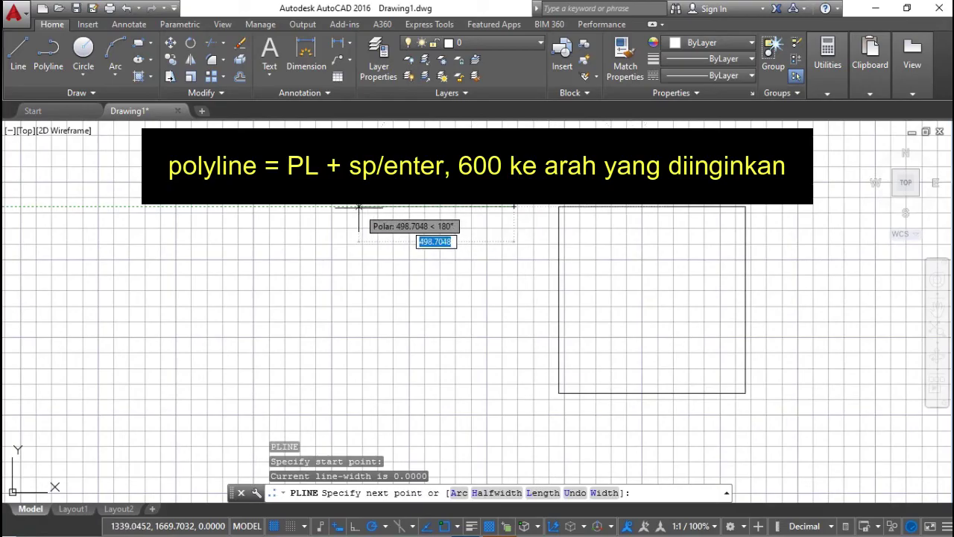
text(600)
key(Return)
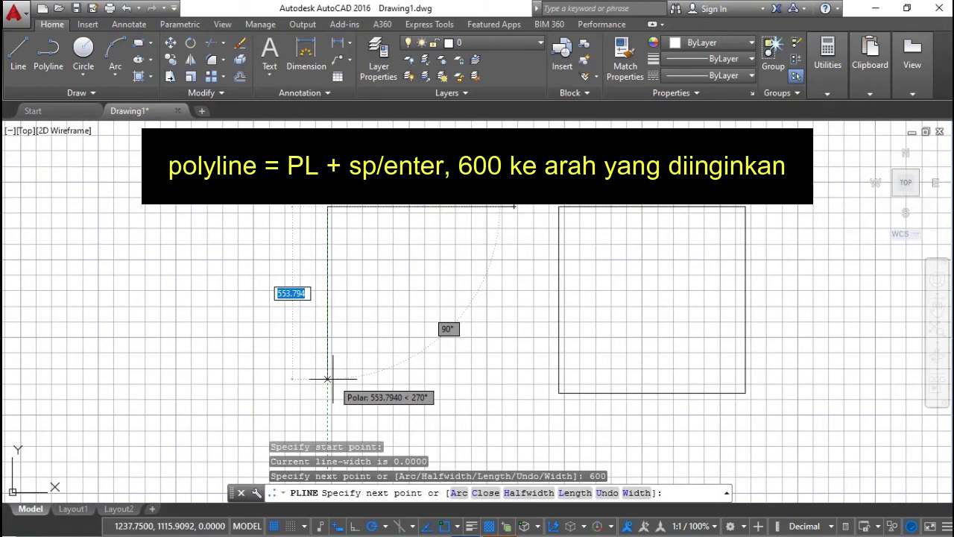
text(600)
key(Return)
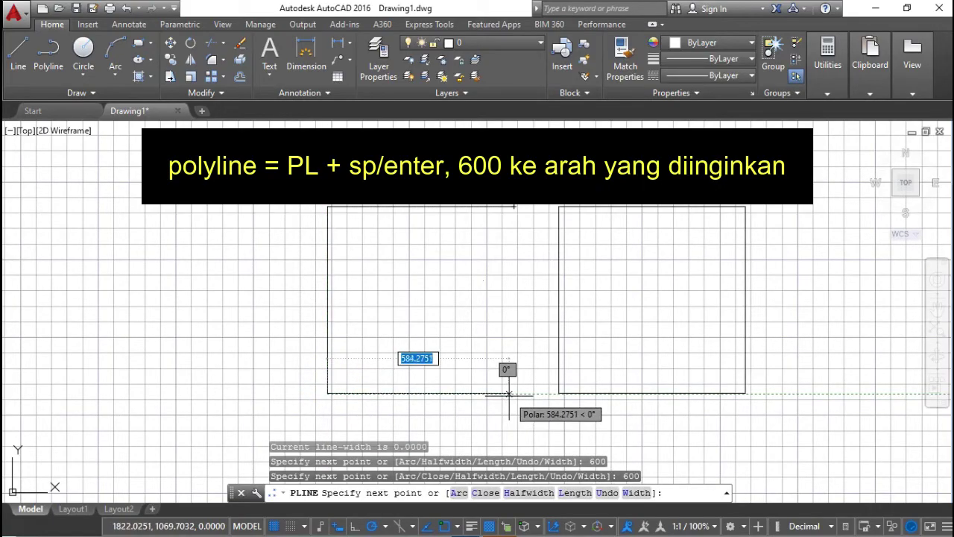
text(600)
key(Return)
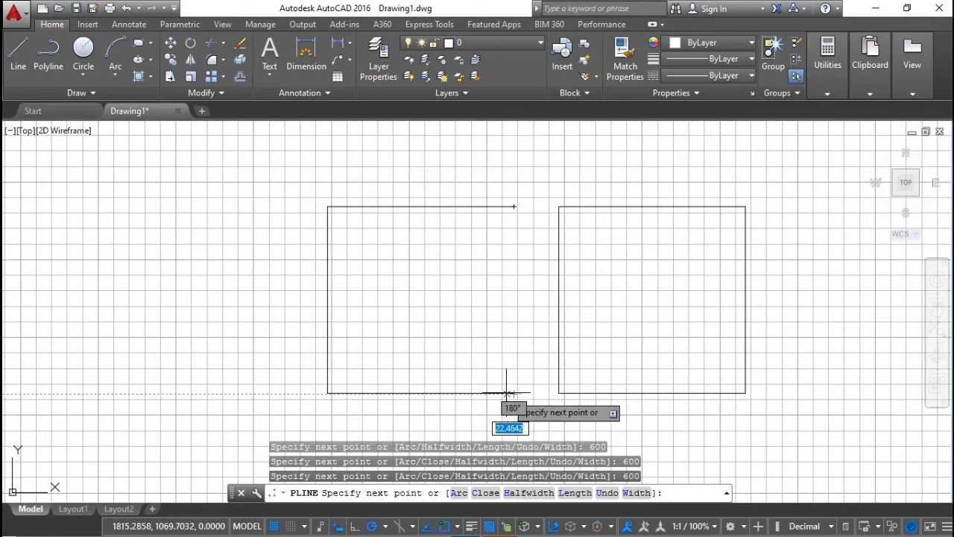
click(515, 207)
key(Return)
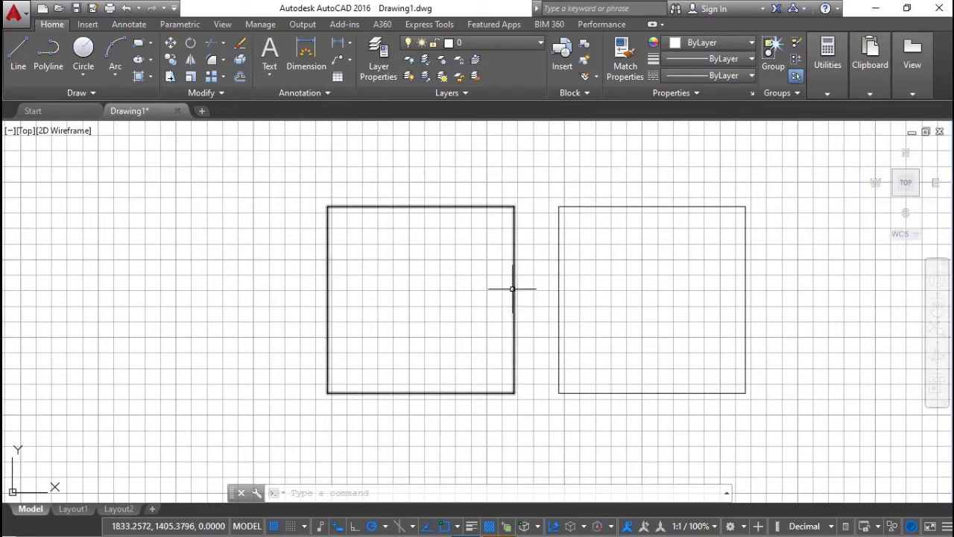
Step: Pan the drawing right to free space on the left for another square
middle_drag(358, 298, 398, 302)
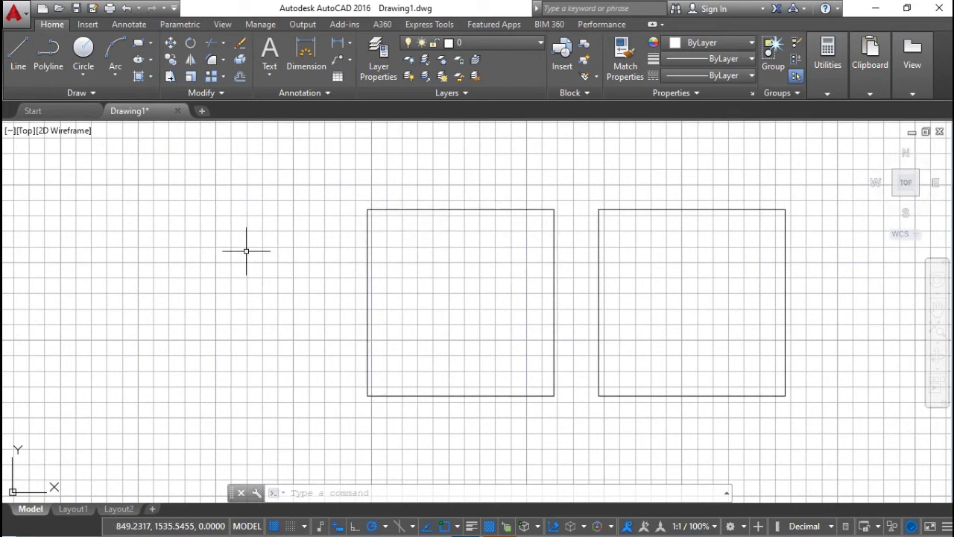
middle_drag(255, 253, 369, 257)
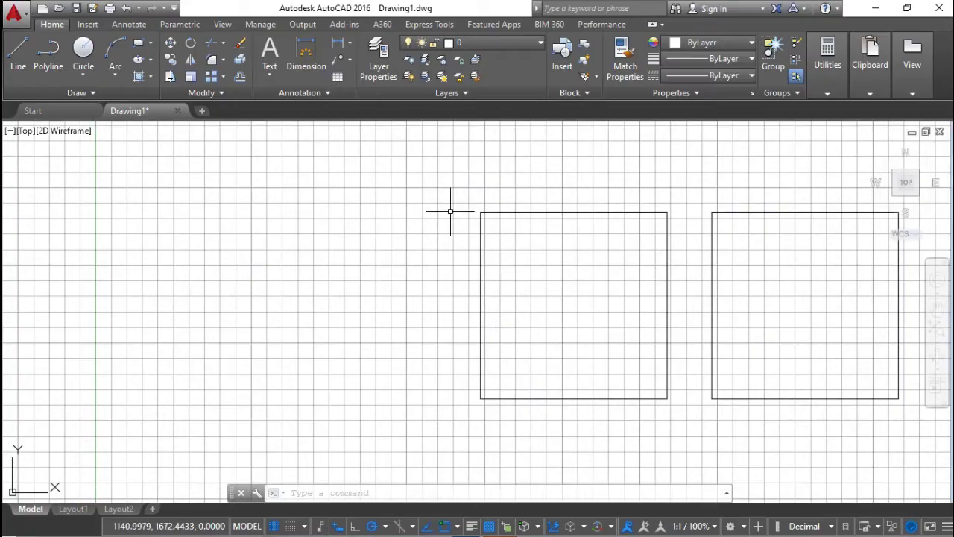
middle_drag(469, 204, 447, 211)
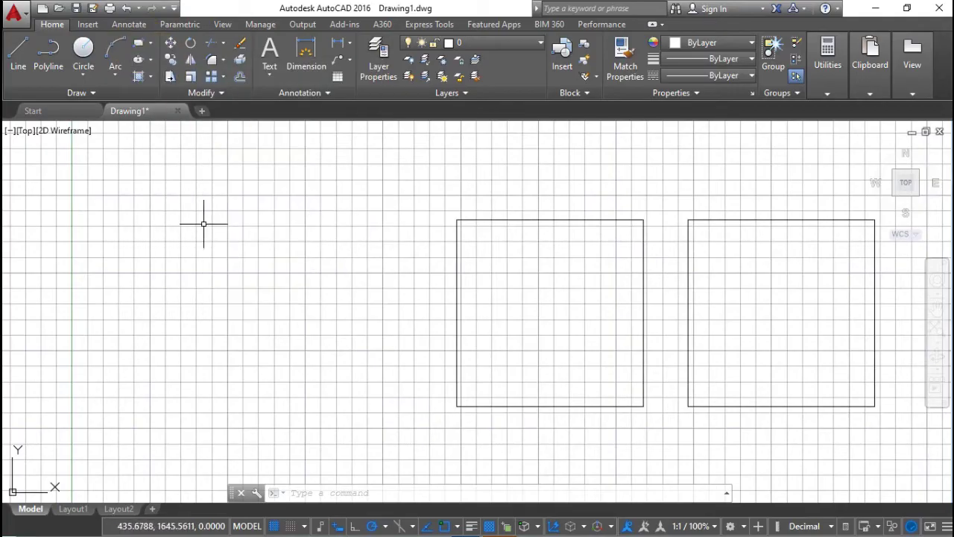
middle_drag(153, 121, 233, 130)
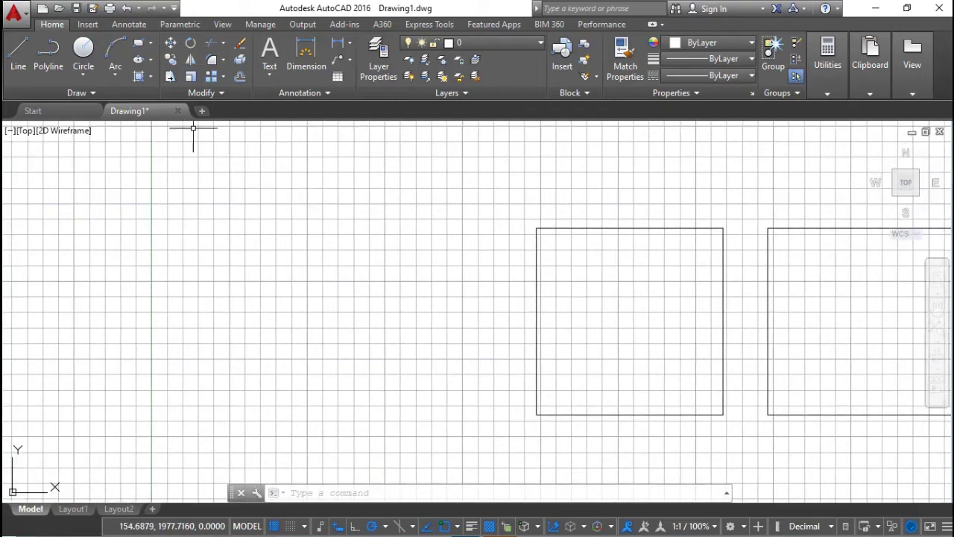
text(REc)
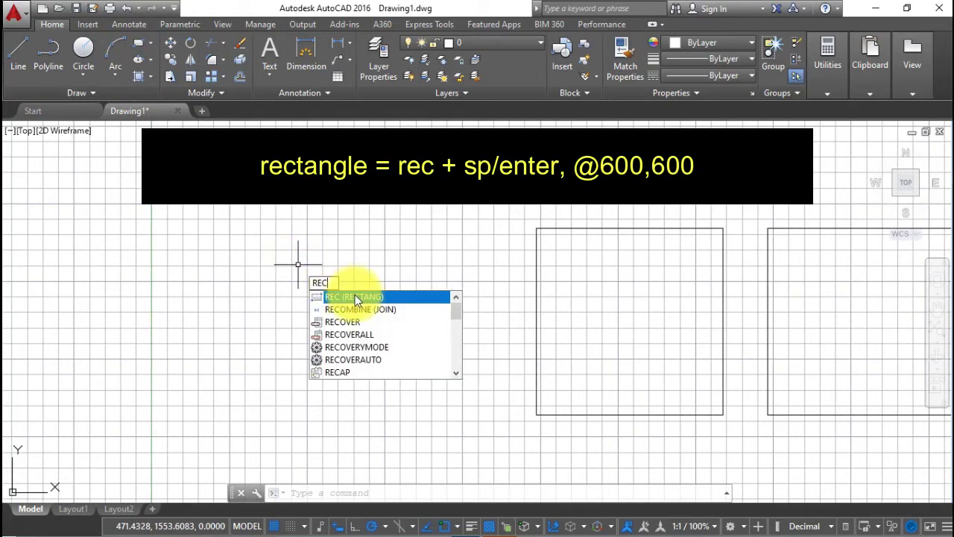
click(357, 297)
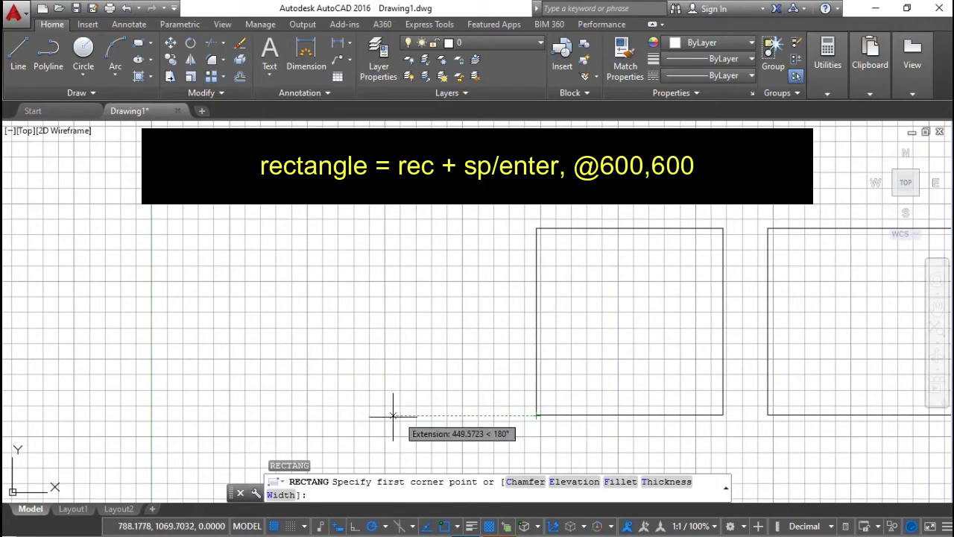
click(299, 415)
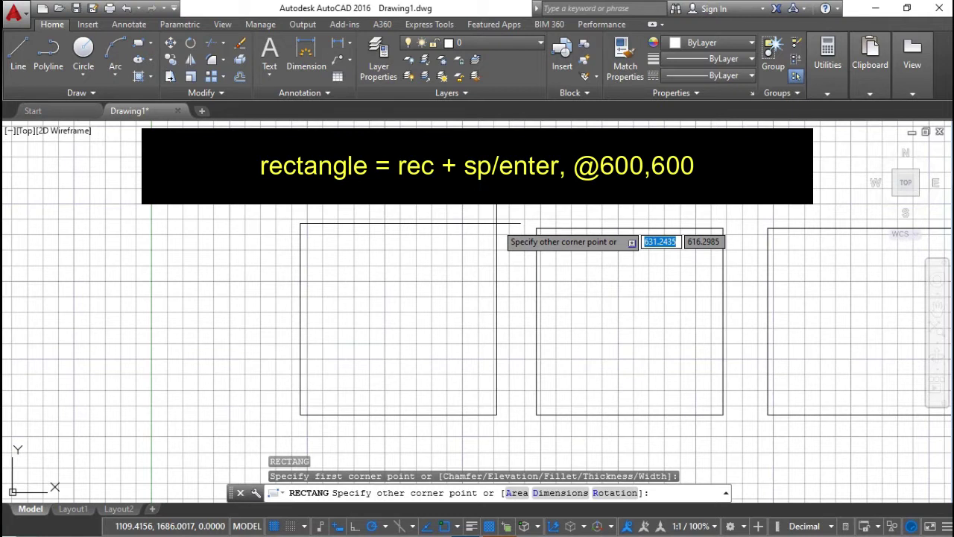
text(@)
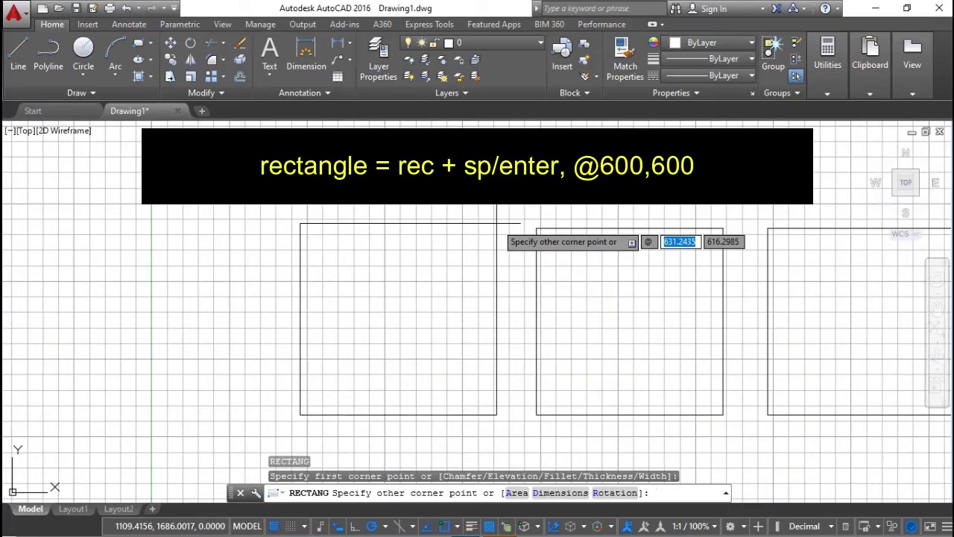
text(600)
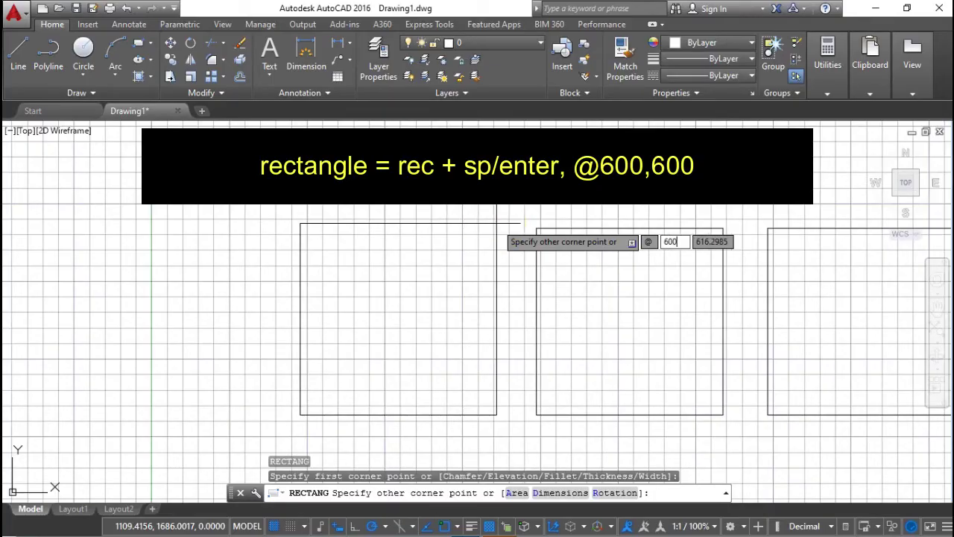
text(,60)
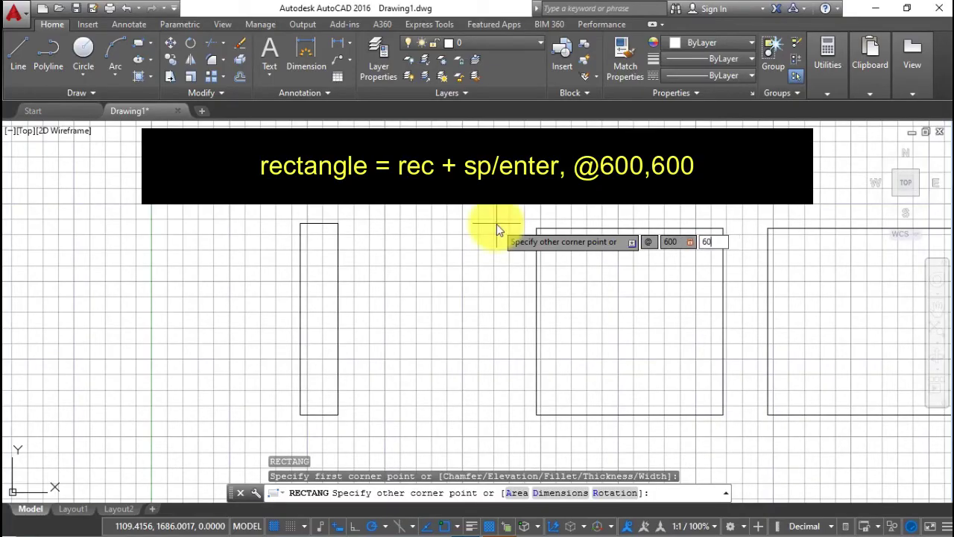
text(0)
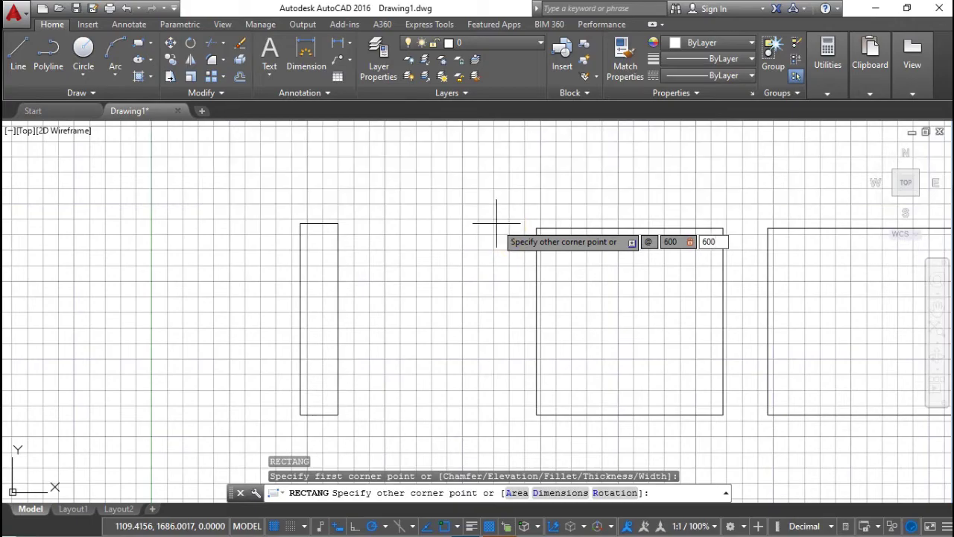
key(Return)
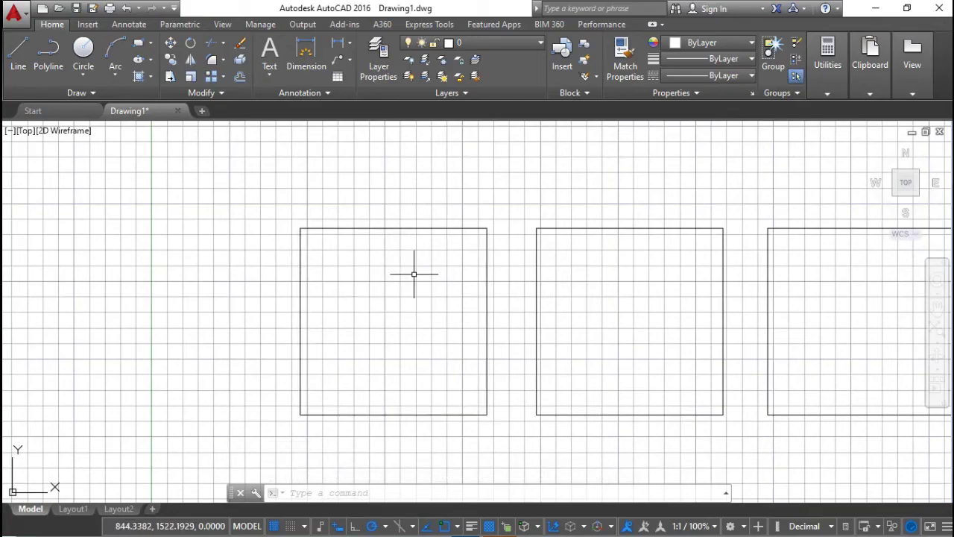
middle_drag(318, 365, 422, 366)
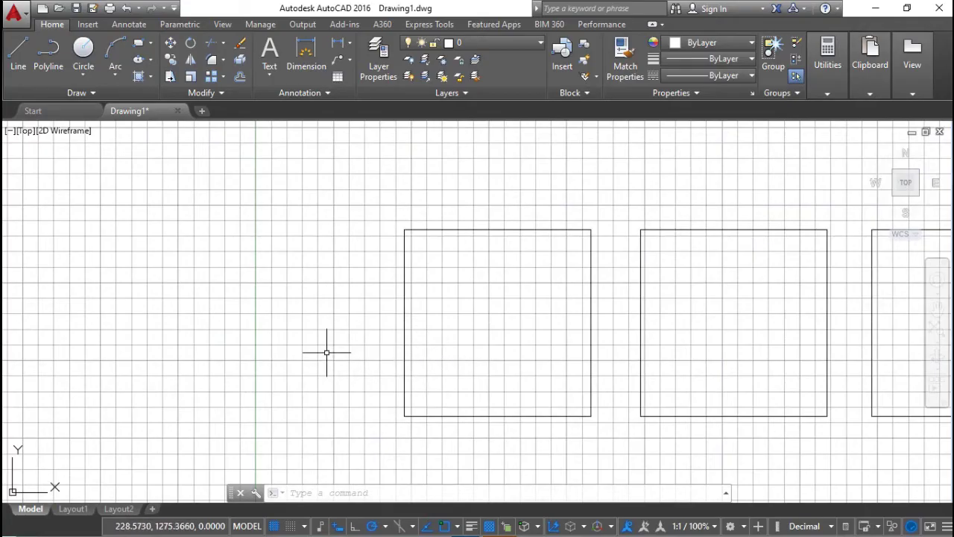
middle_drag(328, 351, 406, 359)
text(re)
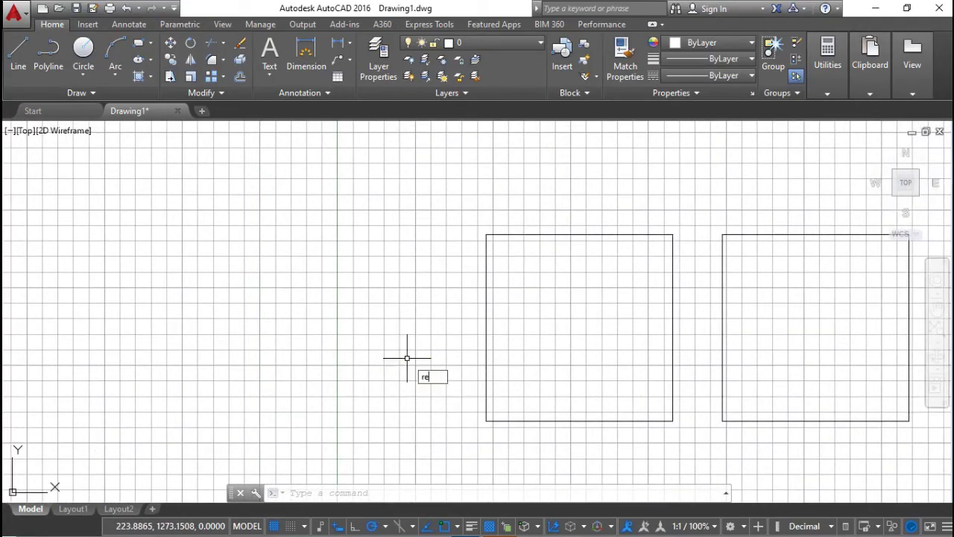
text(c)
key(Return)
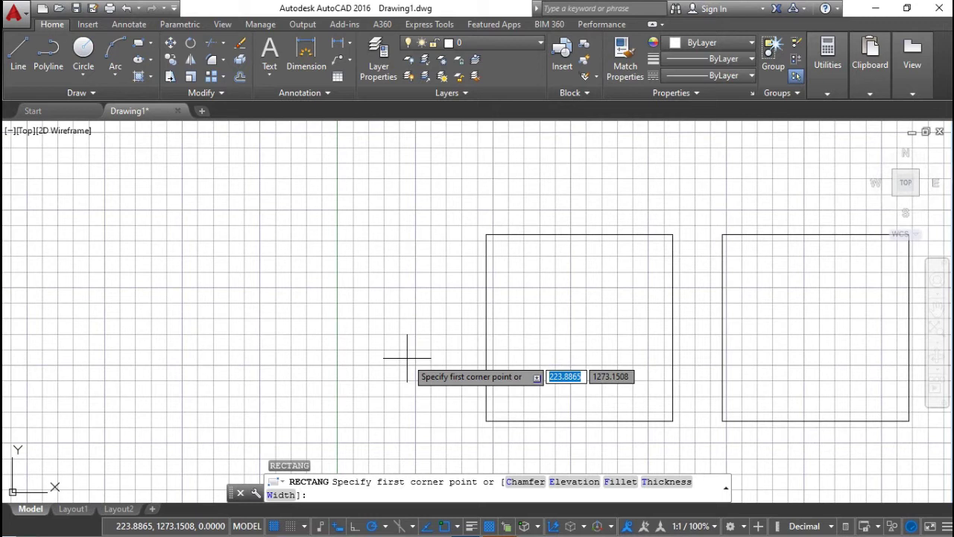
text(@)
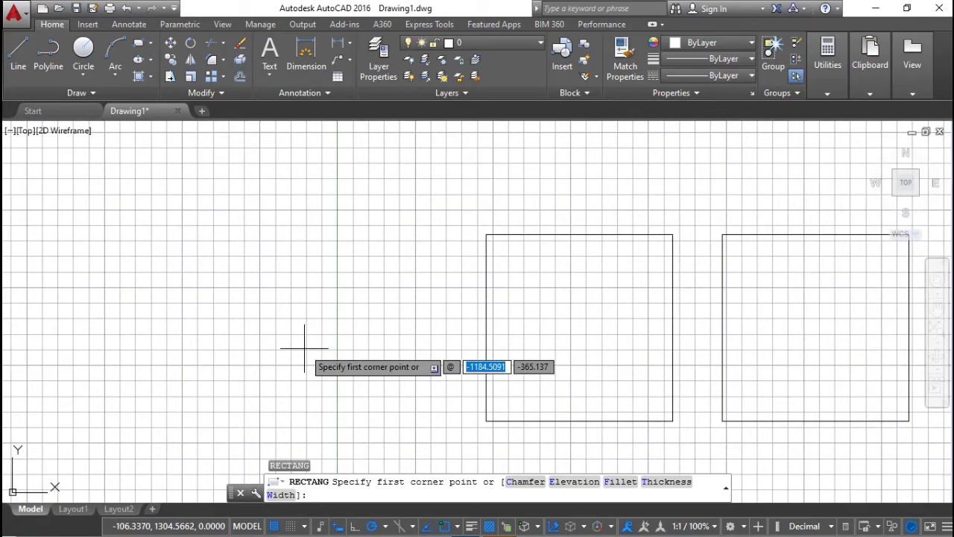
text(6)
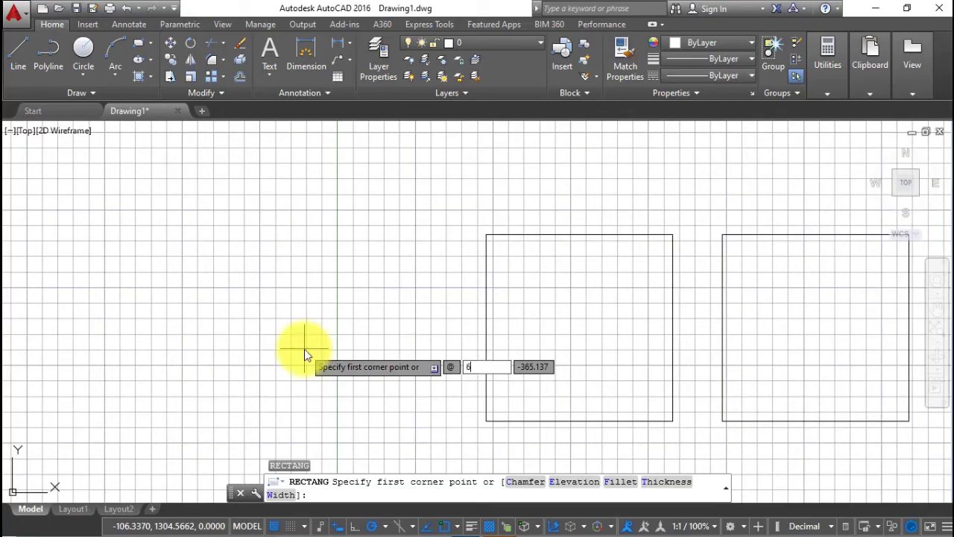
text(00)
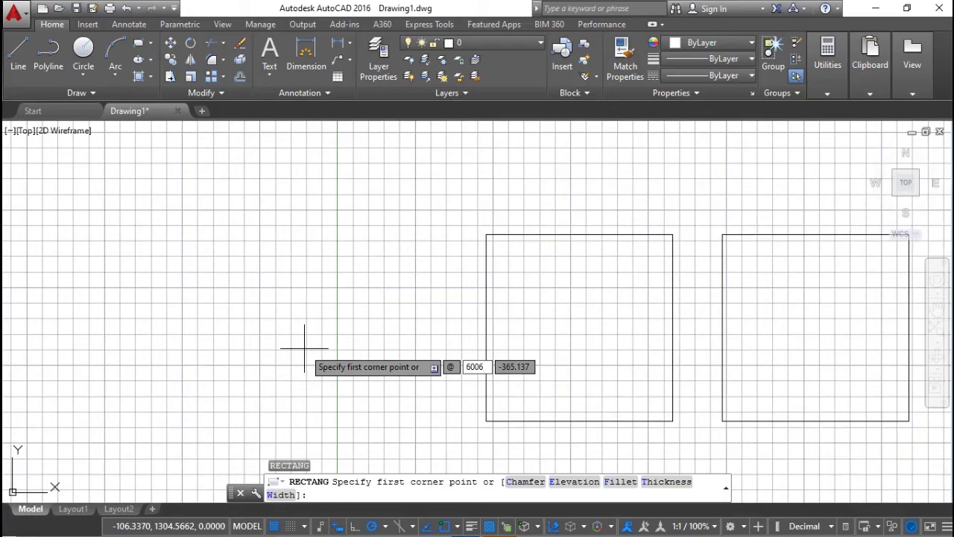
key(Tab)
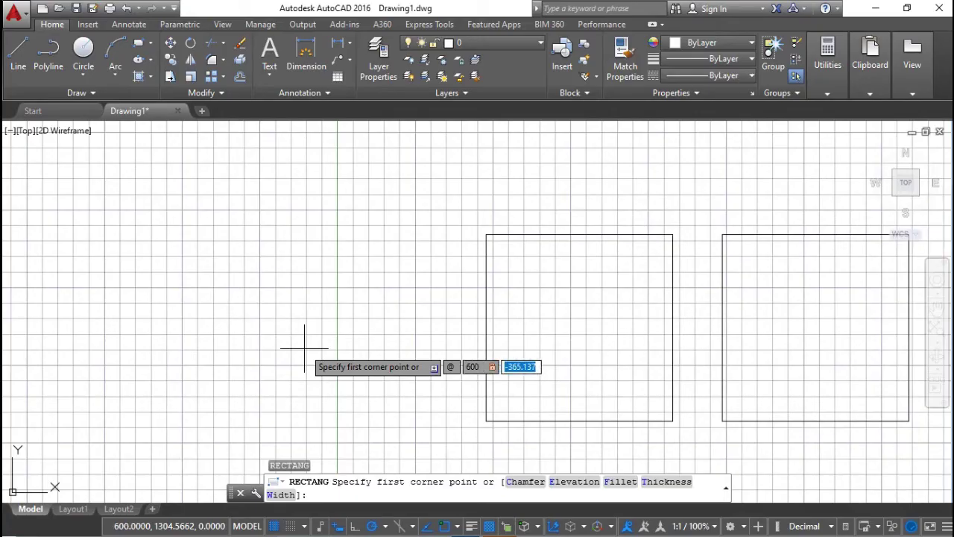
text(600)
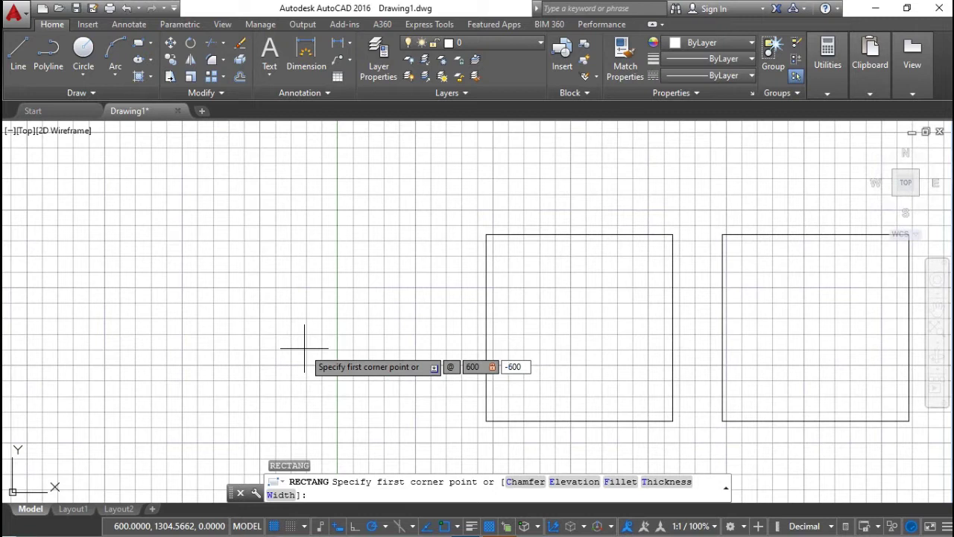
key(Return)
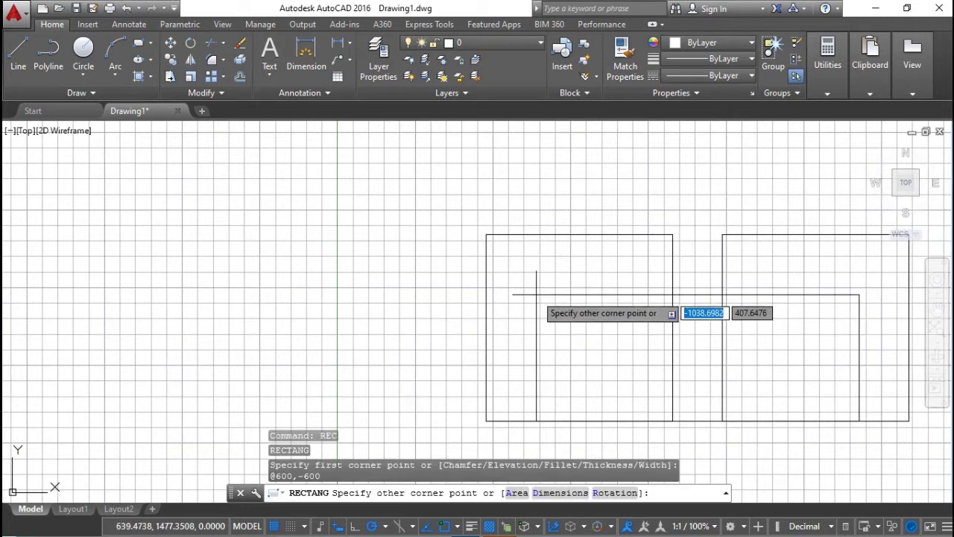
key(Escape)
text(rec)
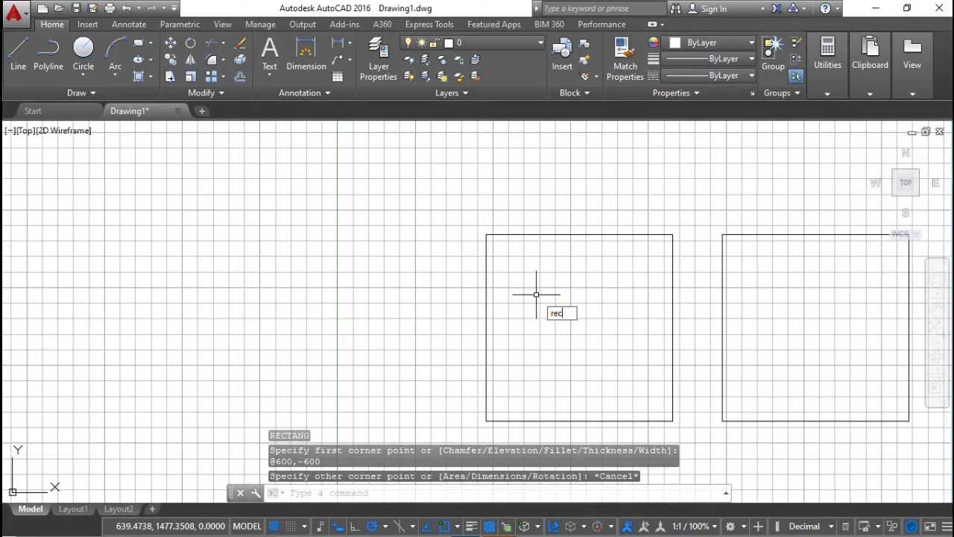
key(Return)
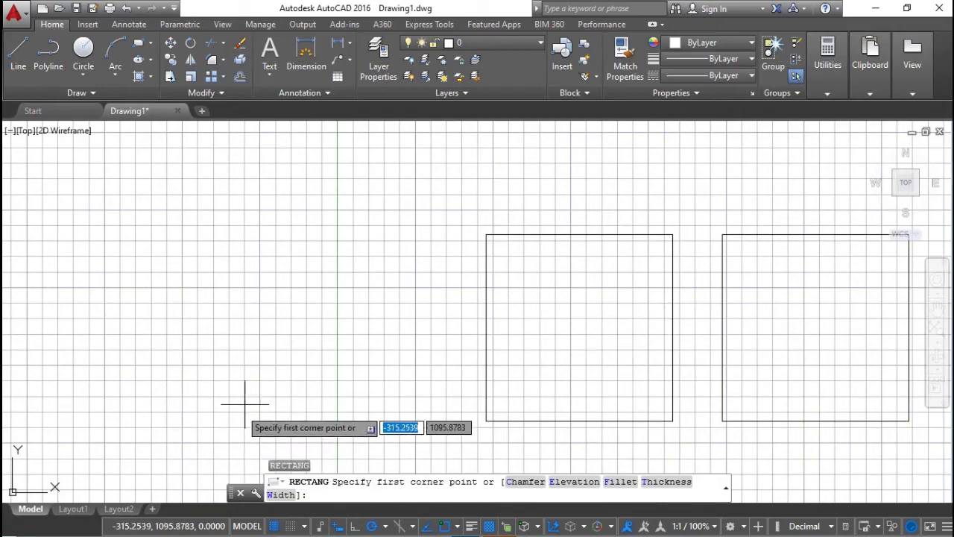
click(254, 239)
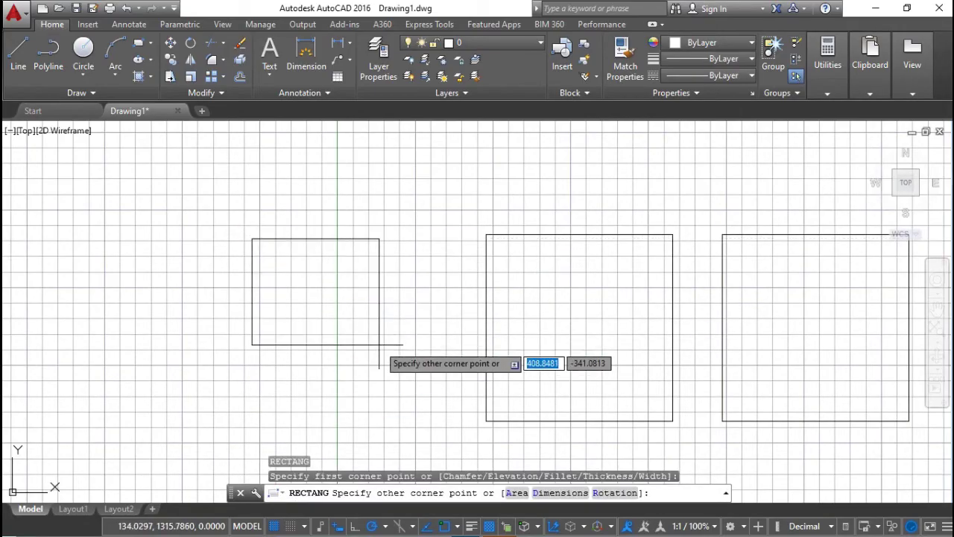
text(@)
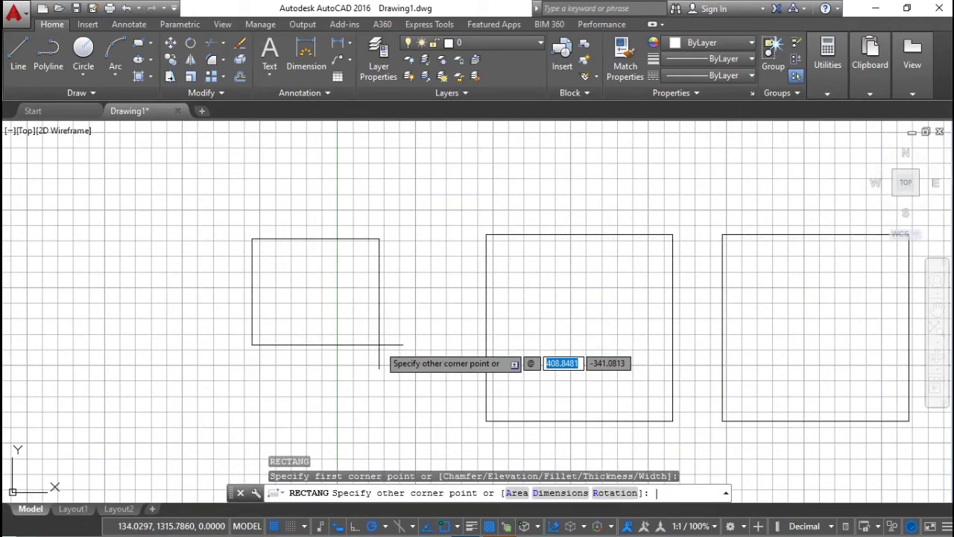
text(600)
key(Tab)
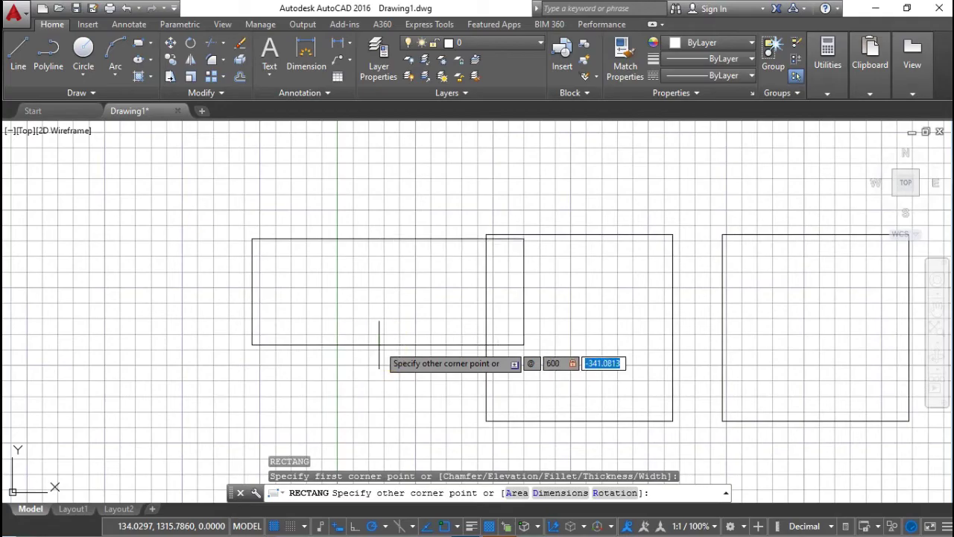
text(-6)
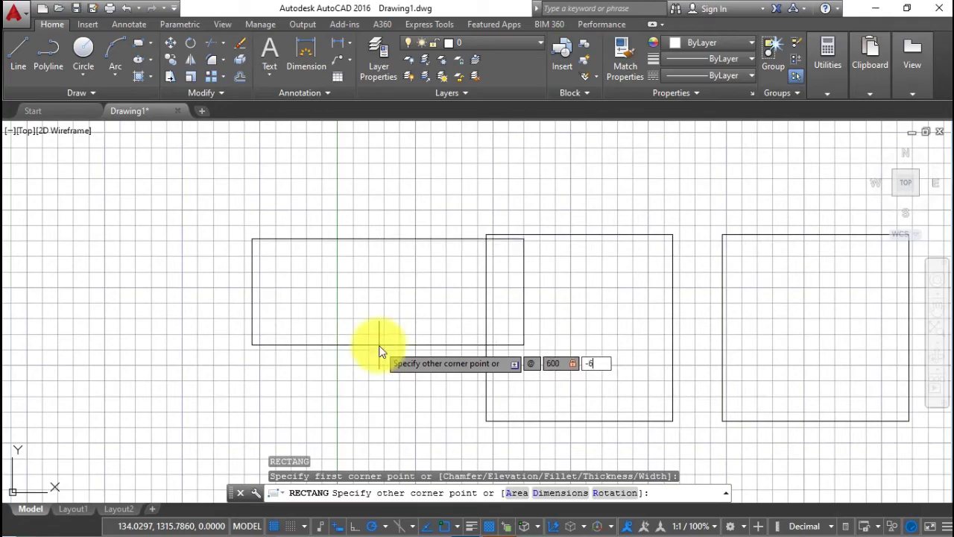
text(00)
key(Return)
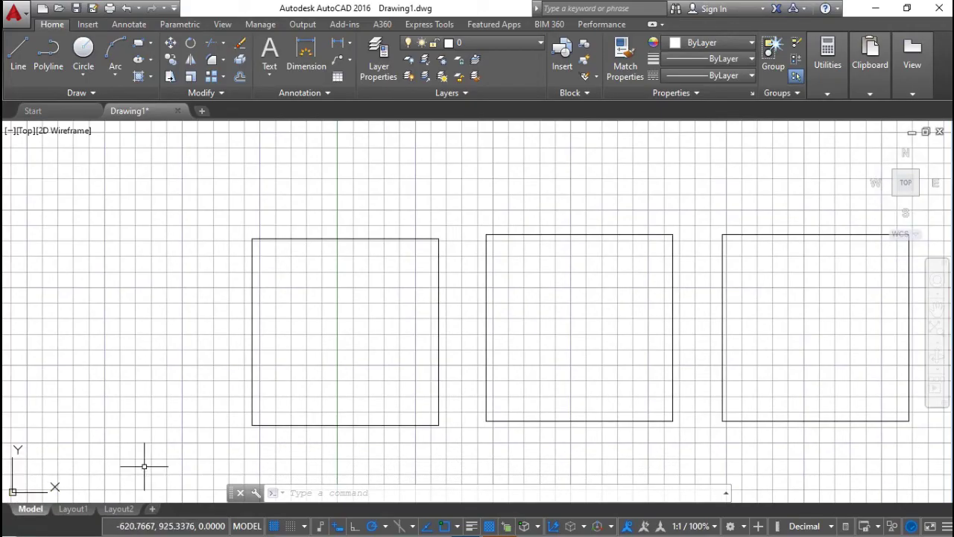
Step: Crossing-select and delete the extra leftmost rectangle, then recentre the remaining three squares
middle_drag(387, 279, 320, 299)
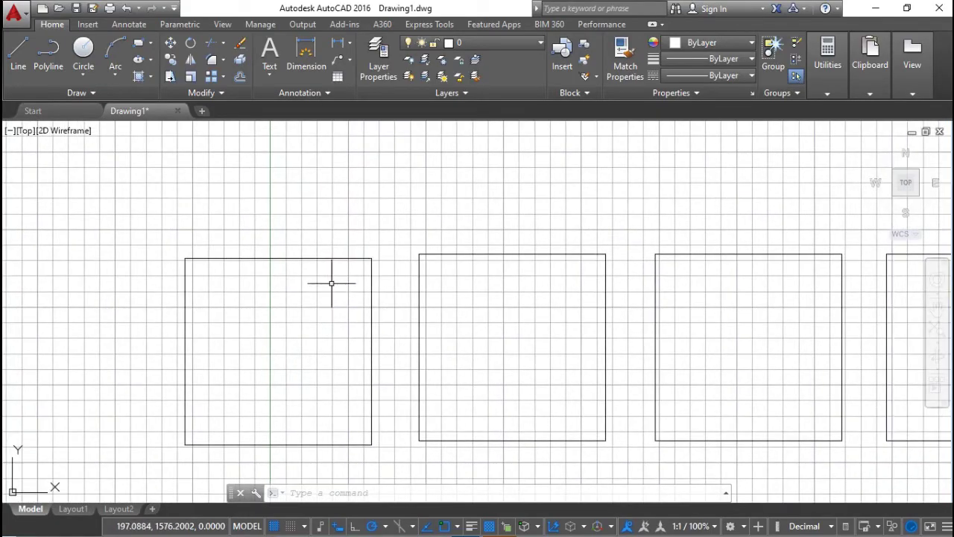
middle_drag(388, 318, 184, 300)
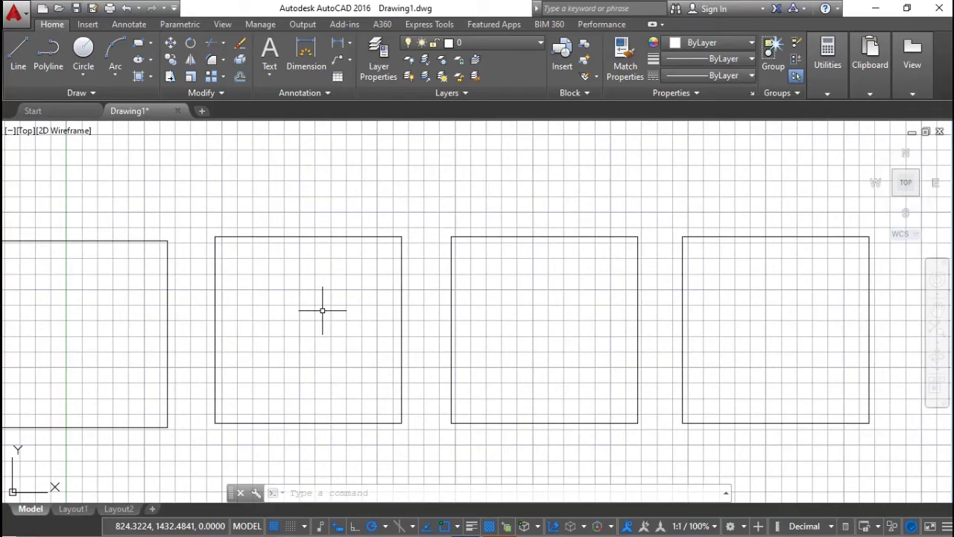
click(185, 299)
click(142, 231)
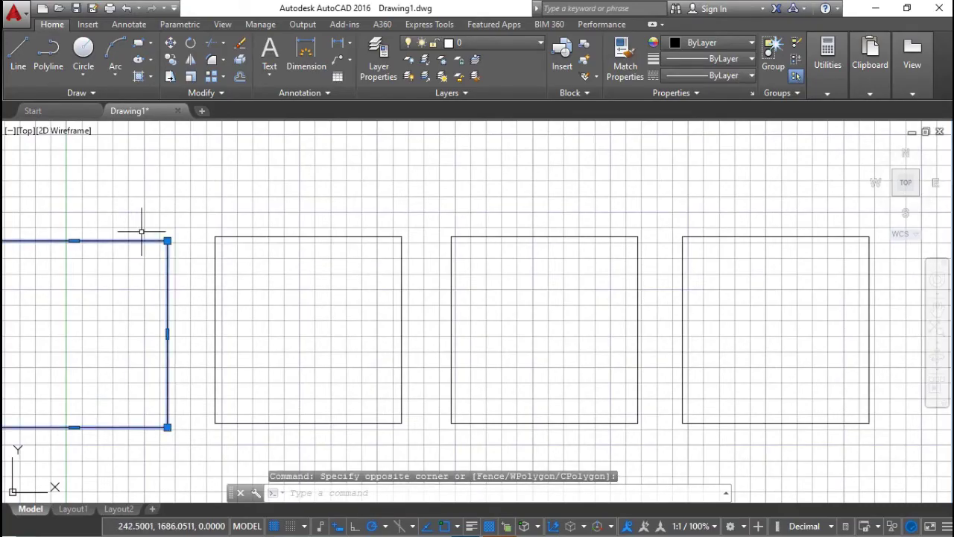
key(Delete)
middle_drag(335, 330, 224, 316)
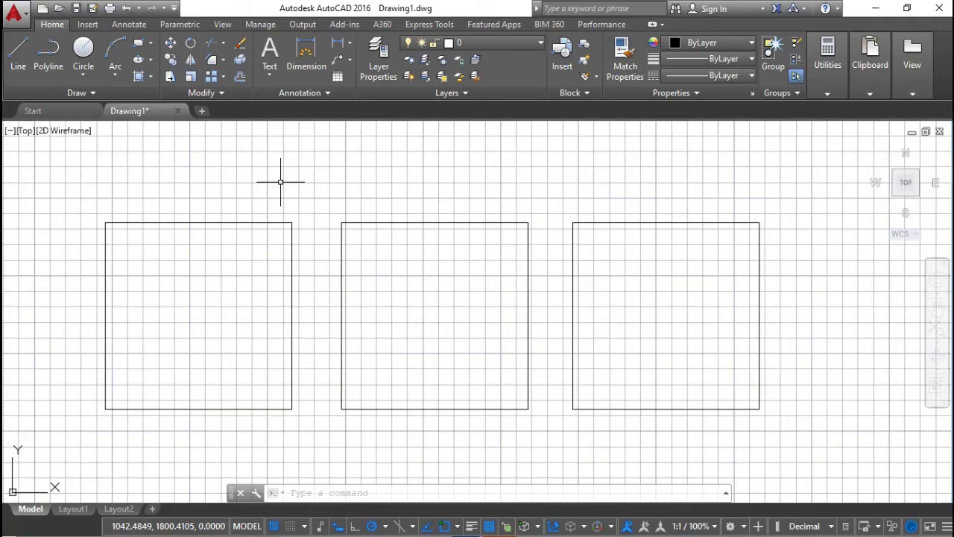
click(93, 92)
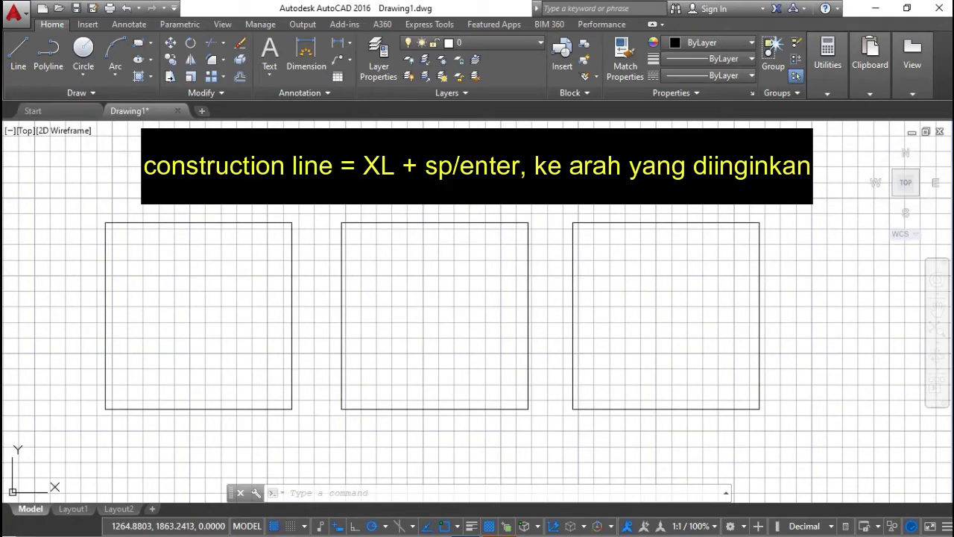
Step: Place a vertical XLINE through the midpoint of the middle square's top edge
text(xl)
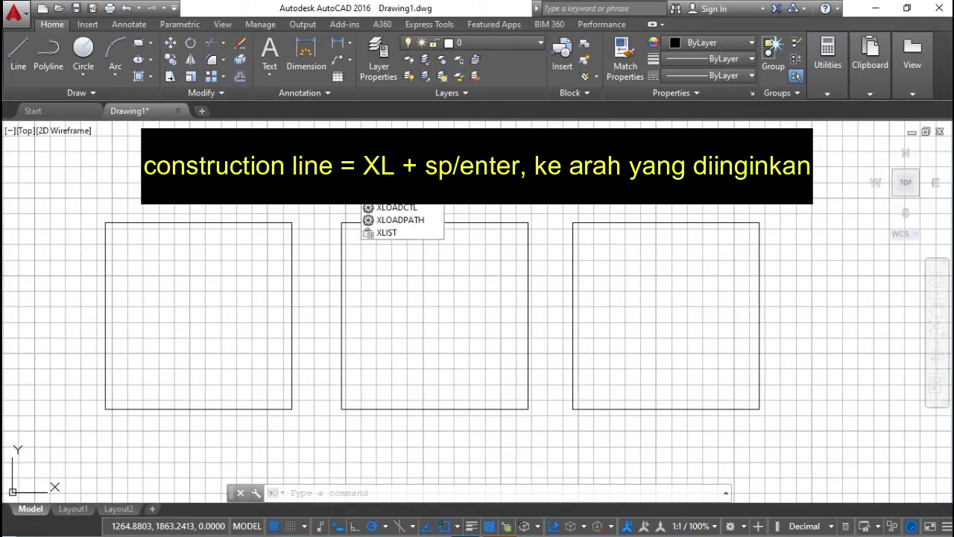
key(Return)
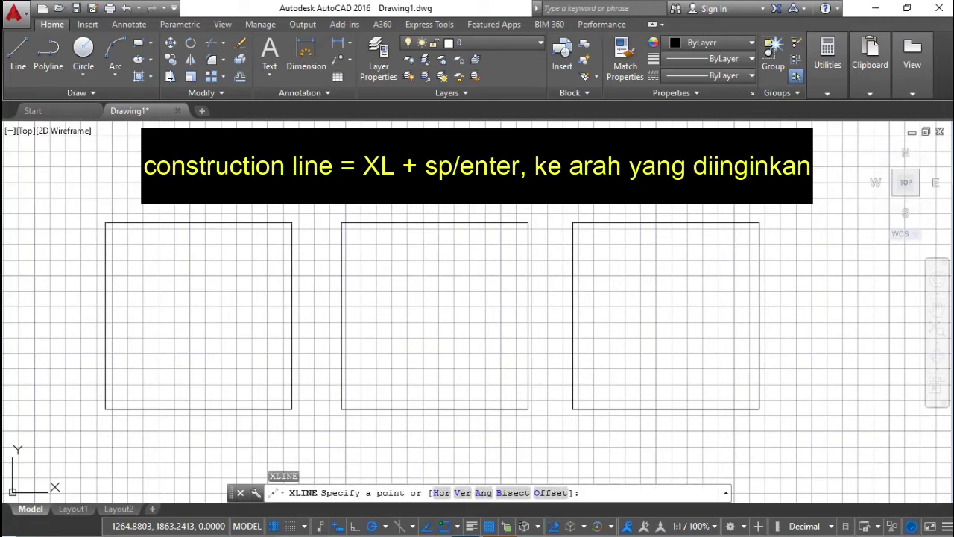
scroll(451, 231, down, 4)
middle_drag(451, 231, 405, 294)
scroll(403, 293, up, 4)
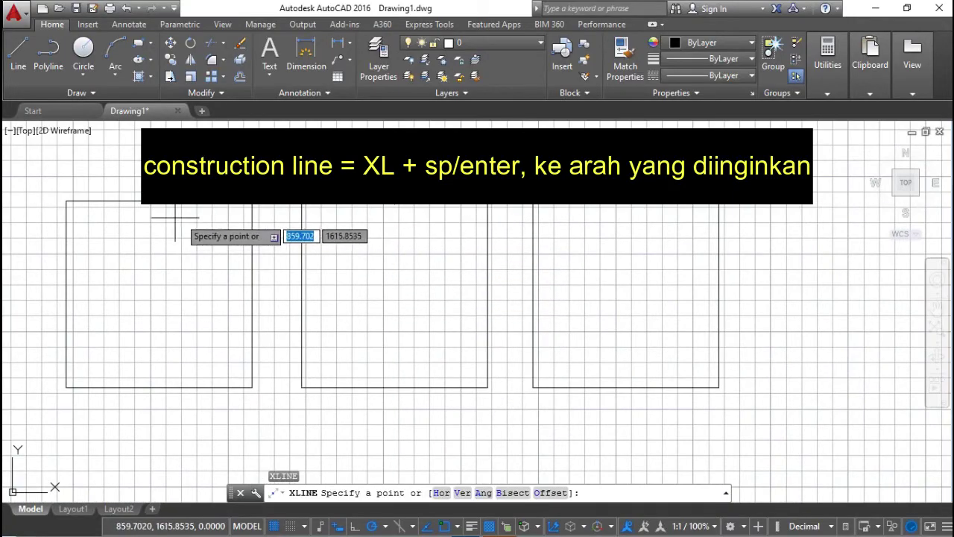
middle_drag(222, 225, 293, 226)
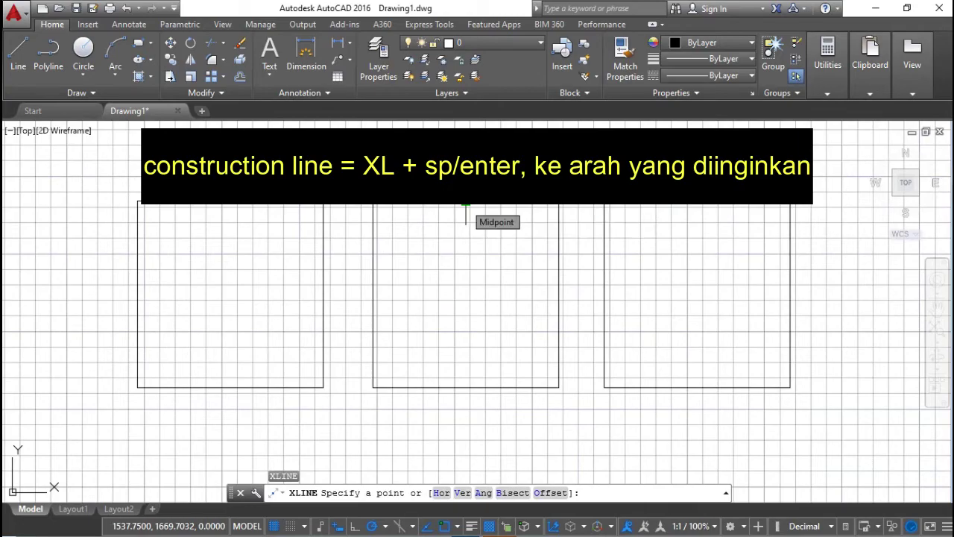
click(466, 203)
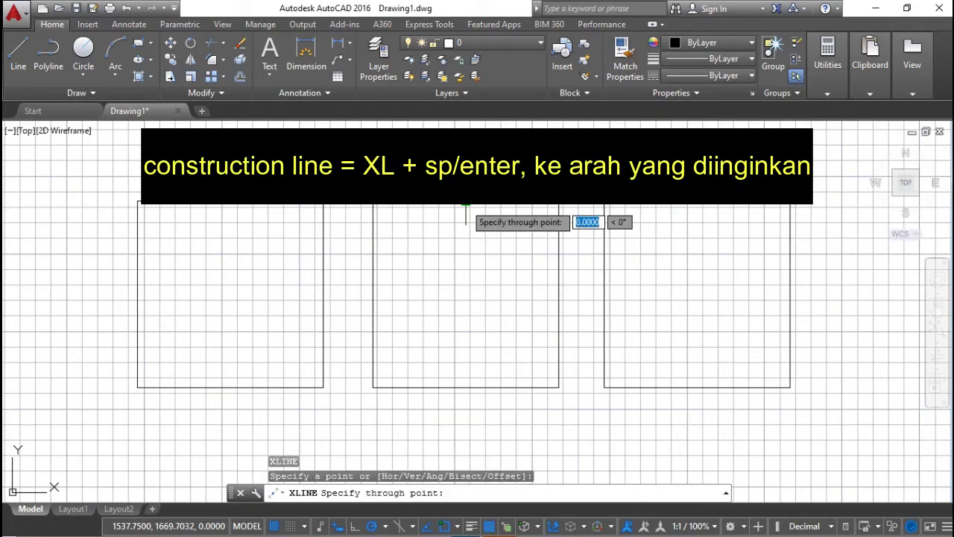
click(465, 300)
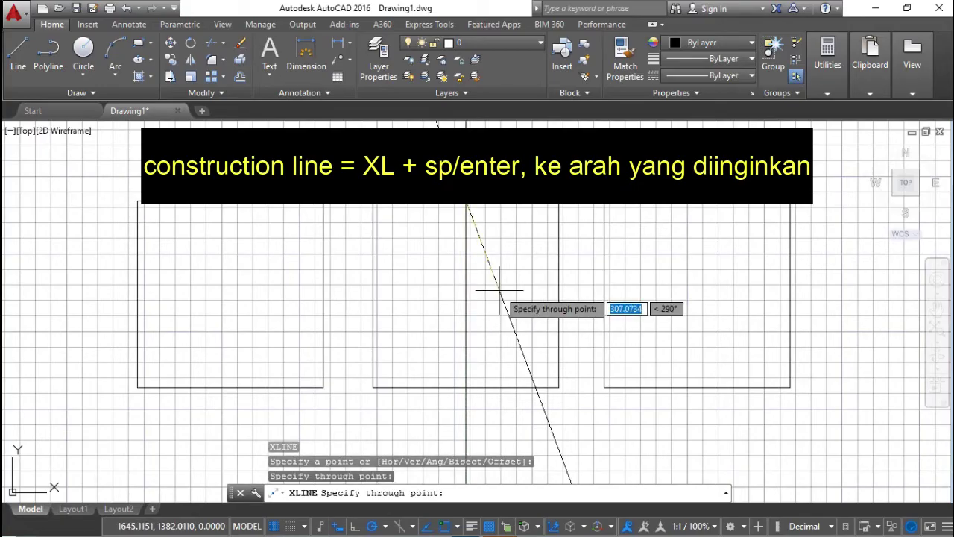
key(Return)
Step: Zoom and pan to review the construction line across the three squares
scroll(499, 290, down, 8)
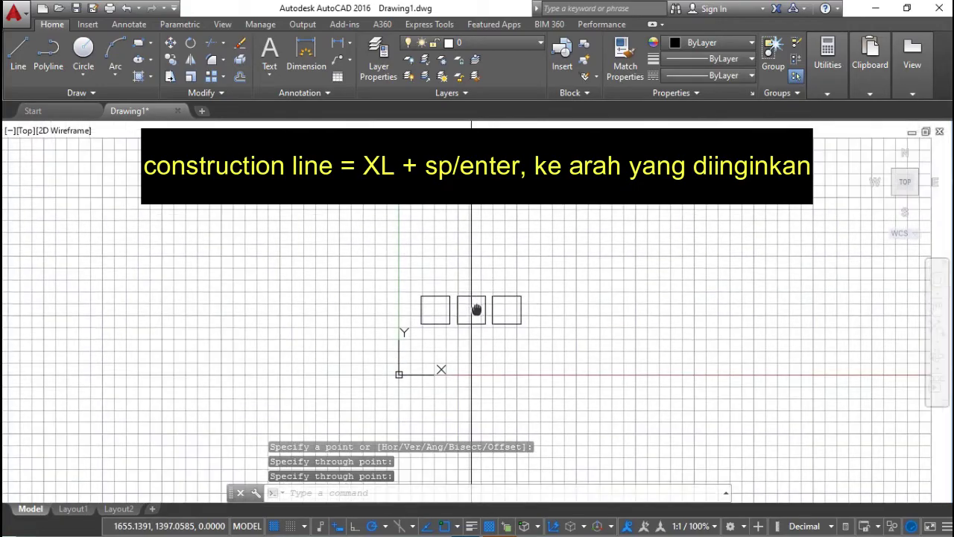
scroll(477, 310, up, 4)
scroll(466, 309, up, 2)
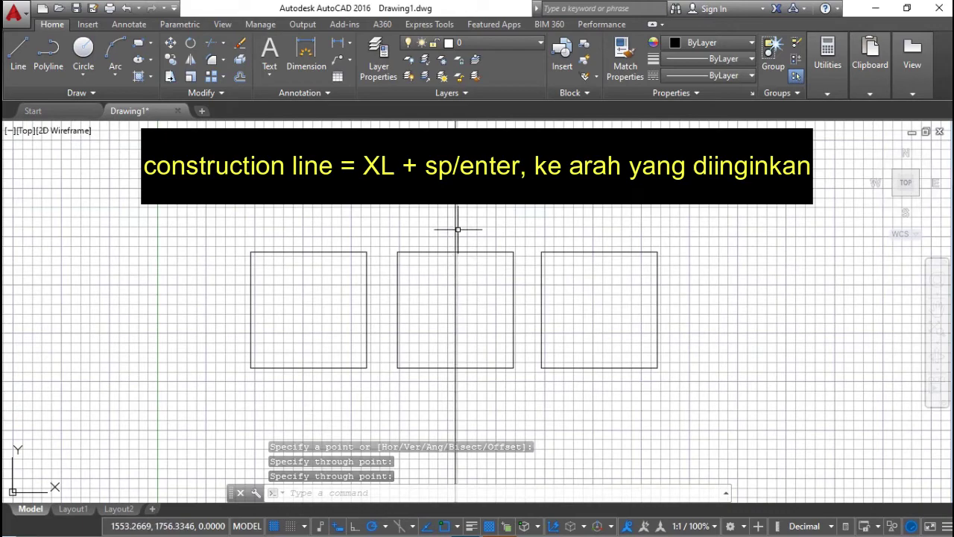
scroll(456, 223, down, 5)
scroll(456, 246, up, 3)
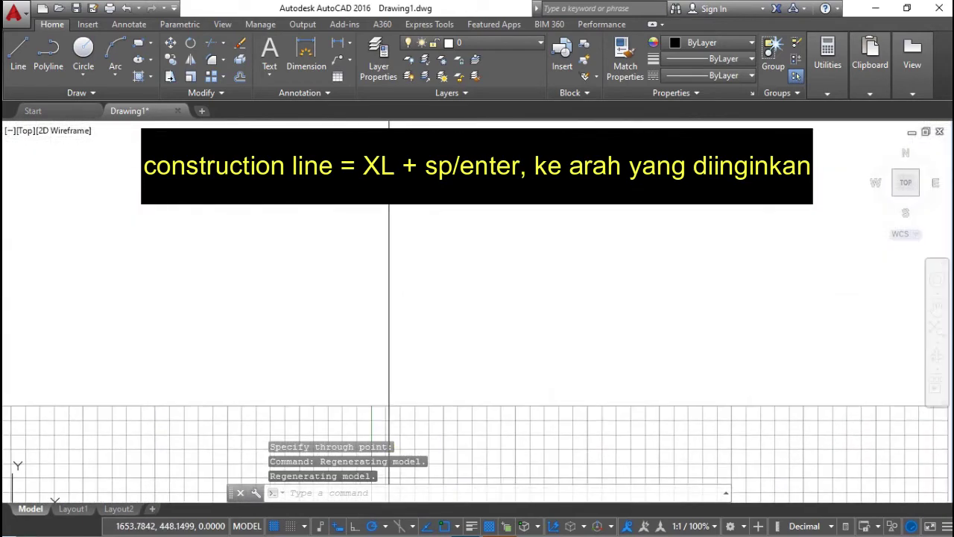
scroll(448, 249, down, 3)
scroll(436, 298, up, 5)
scroll(432, 312, up, 3)
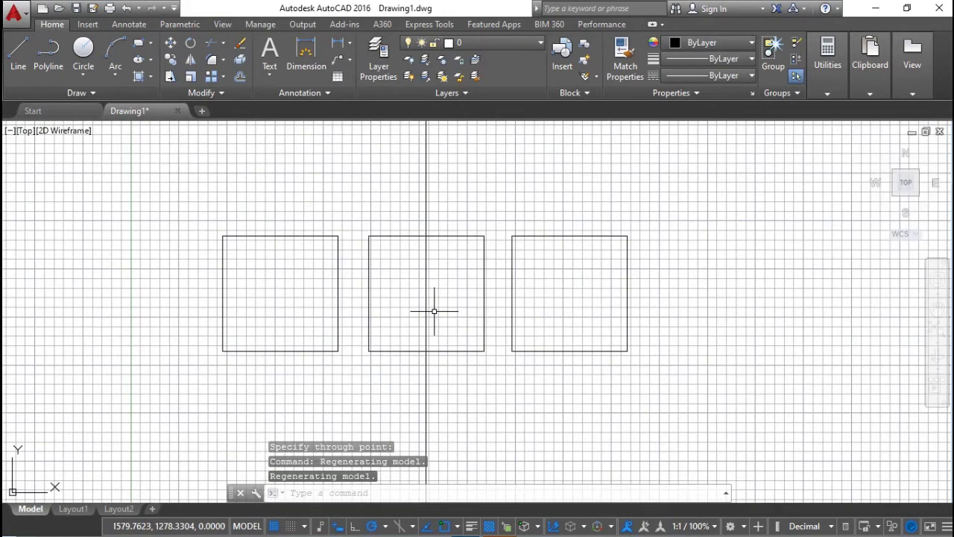
scroll(432, 312, down, 3)
scroll(431, 250, down, 3)
middle_drag(431, 249, 432, 417)
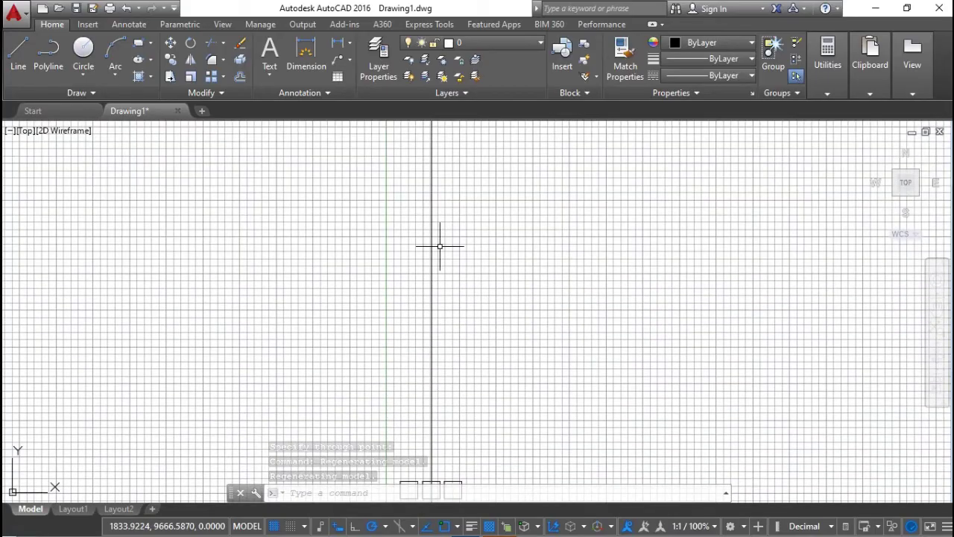
mouse_move(441, 243)
middle_down()
mouse_move(439, 439)
mouse_move(493, 152)
middle_up()
scroll(478, 355, up, 4)
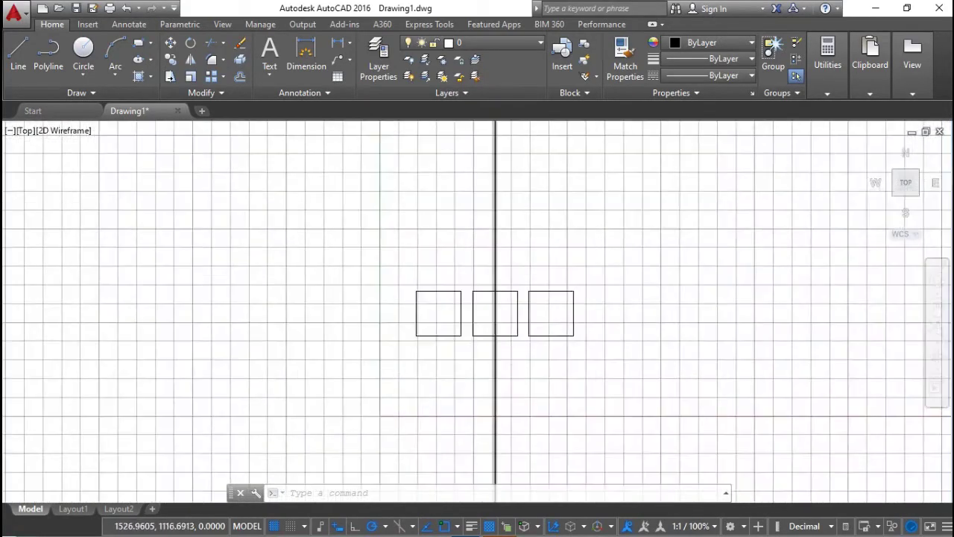
scroll(496, 326, up, 5)
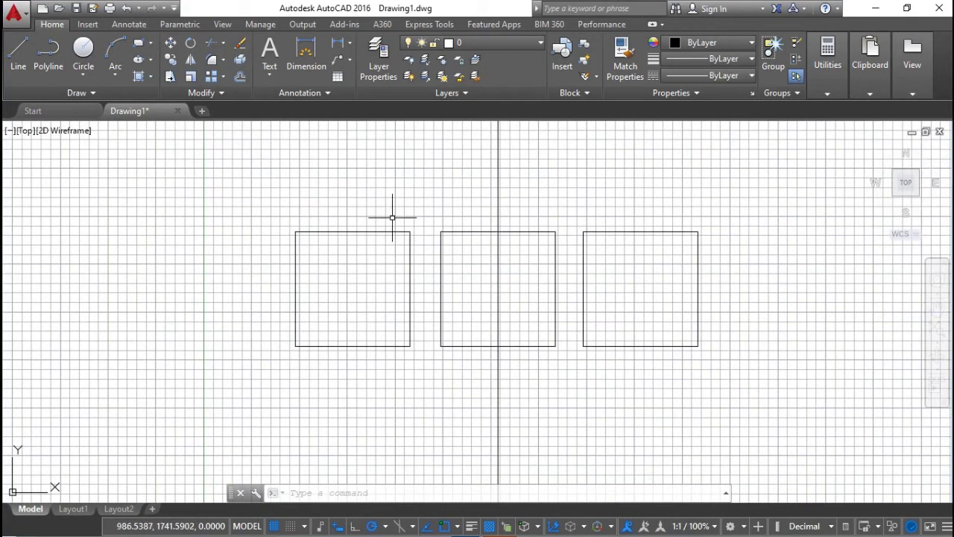
Step: Place a horizontal XLINE through the squares' shared top edge, then pan to recentre the drawing
text(Xl)
key(Return)
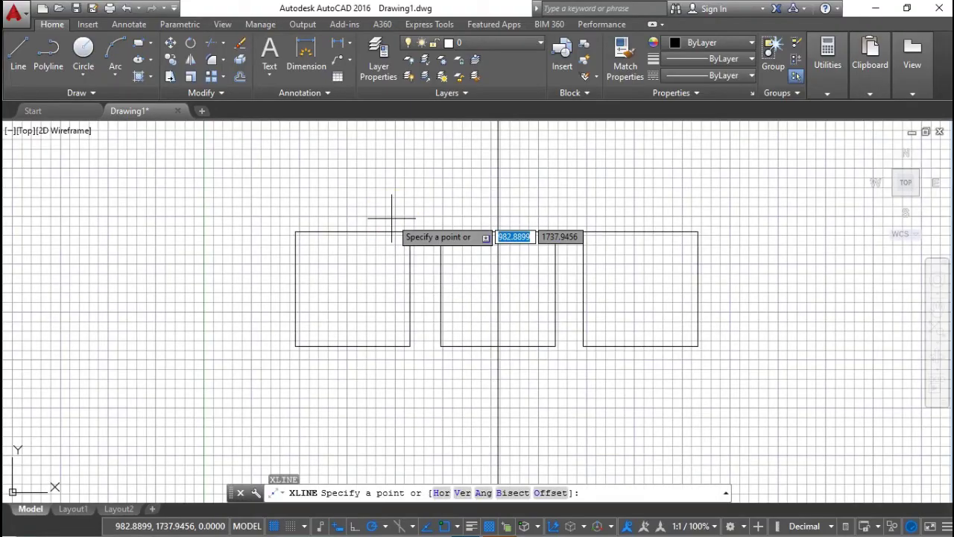
click(441, 232)
click(763, 232)
key(Return)
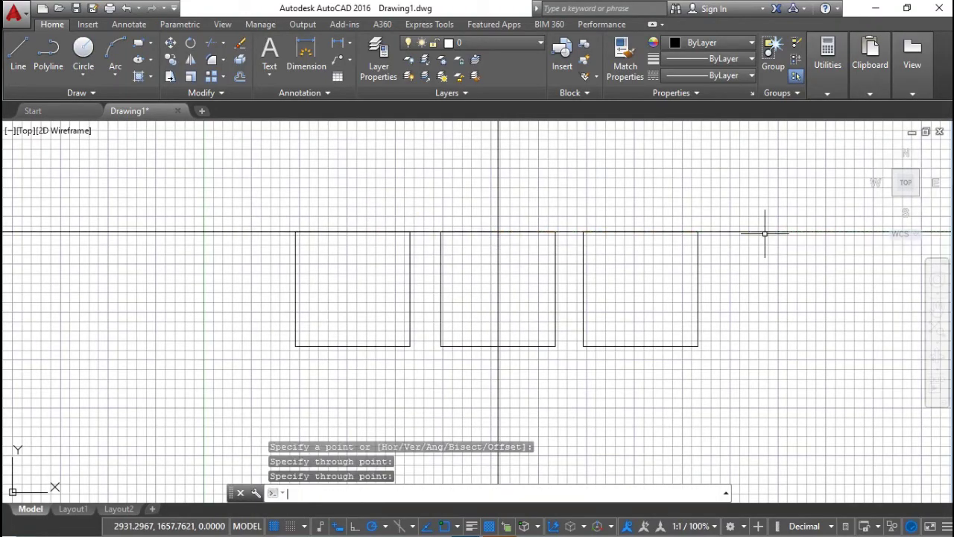
mouse_move(657, 242)
middle_down()
mouse_move(171, 298)
mouse_move(820, 234)
middle_up()
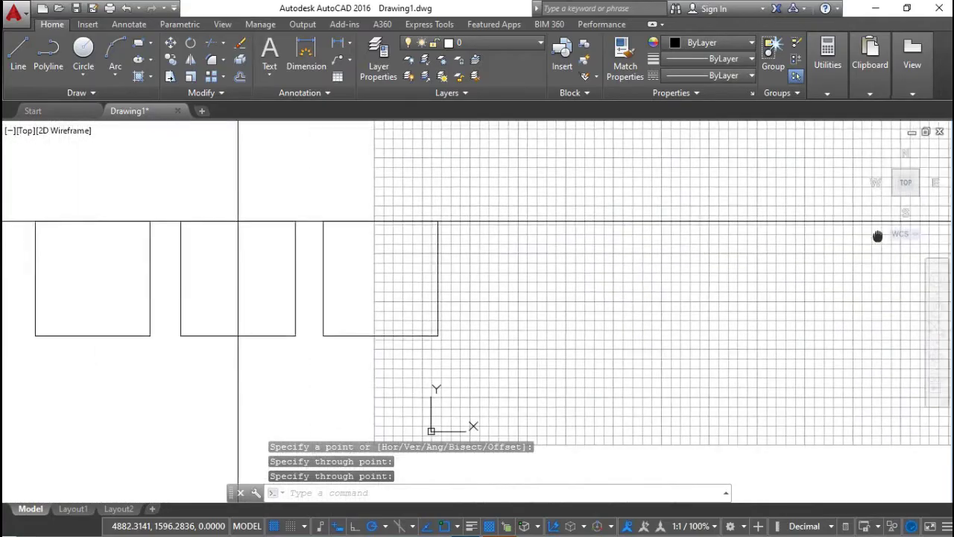
middle_drag(294, 278, 476, 314)
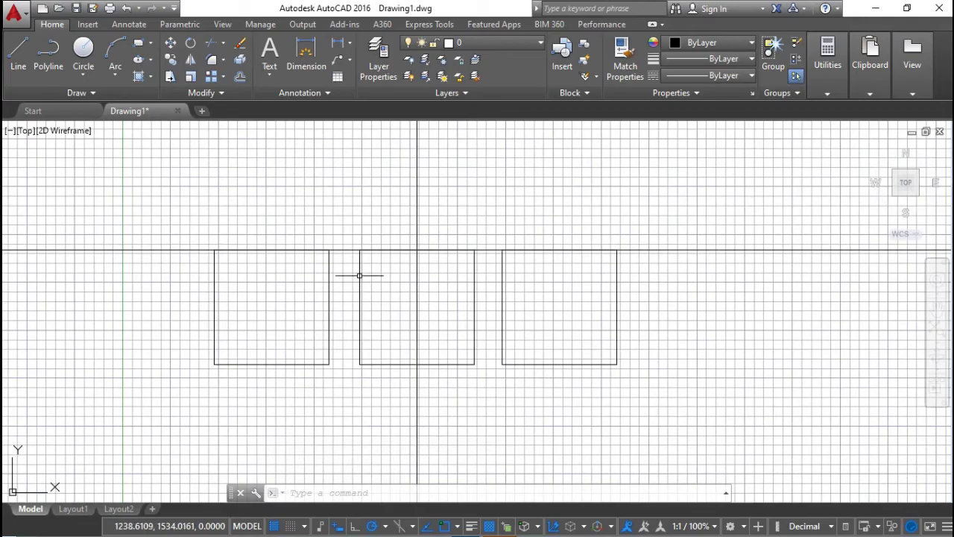
scroll(352, 270, up, 3)
scroll(413, 273, down, 3)
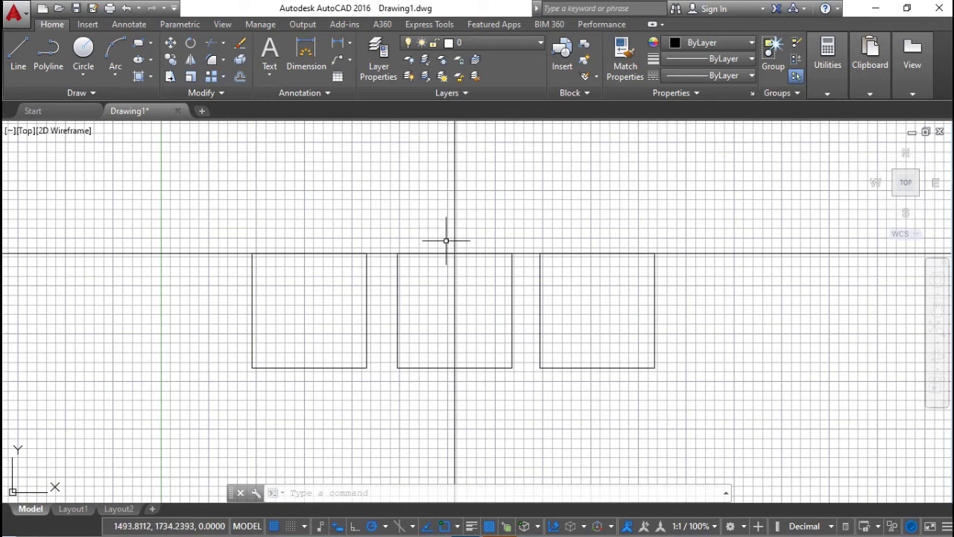
Step: Restart XLINE and cancel it with Esc, keeping just the two existing guide lines
middle_drag(457, 236, 493, 227)
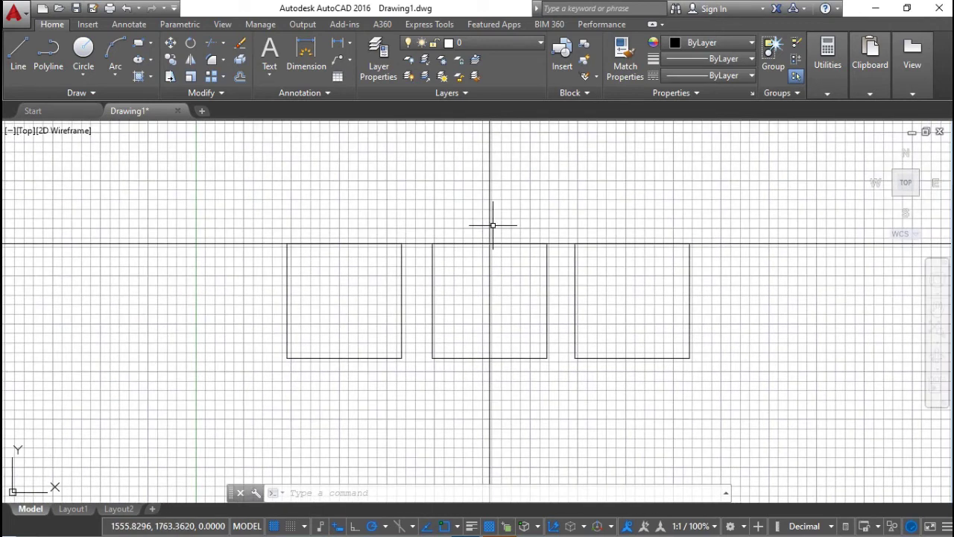
text(xl)
key(Return)
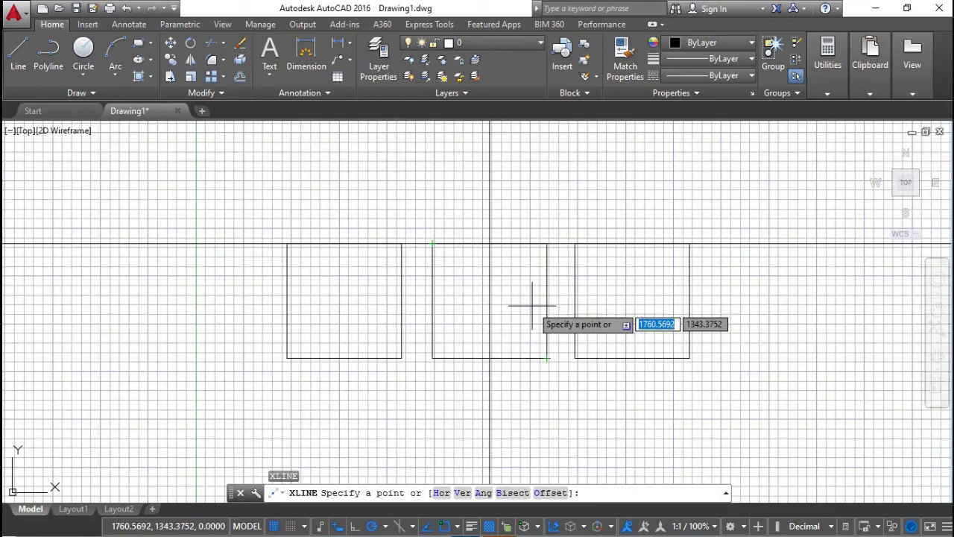
key(Escape)
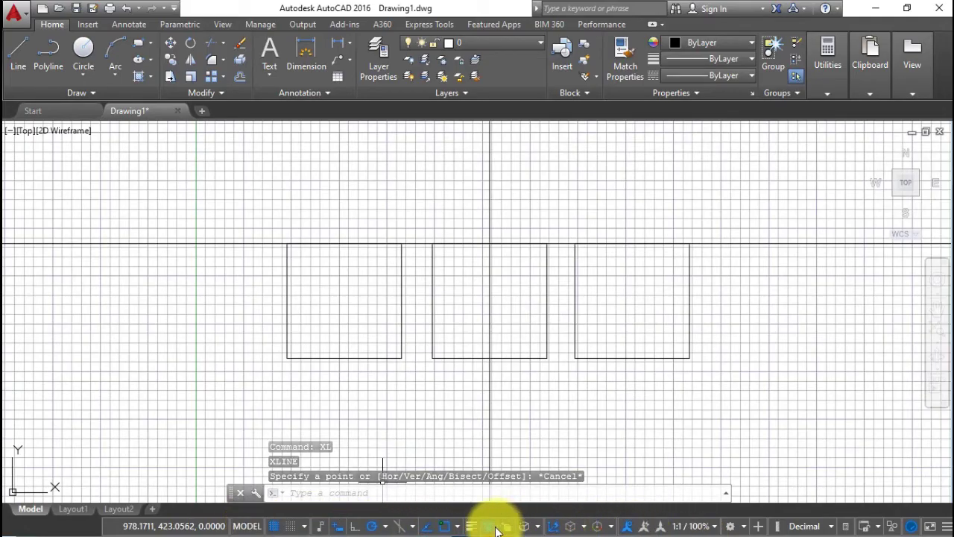
Step: Bring up Drafting Settings via the status-bar Snap Settings and show its Polar Tracking tab
click(415, 529)
click(304, 526)
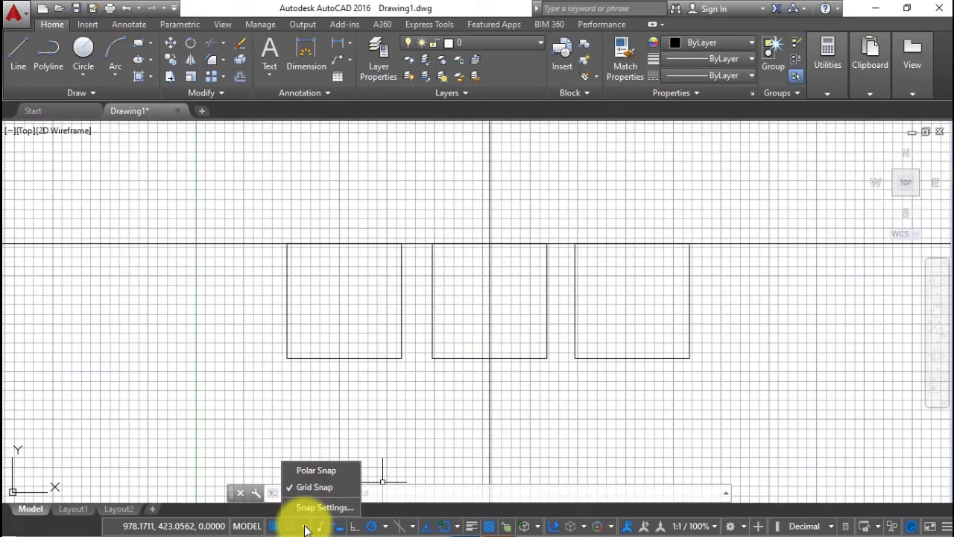
click(304, 528)
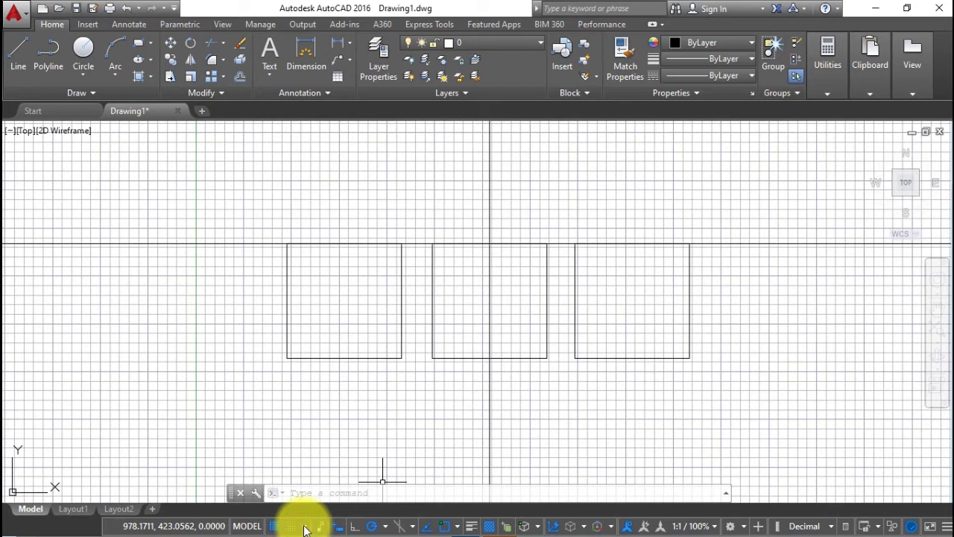
click(304, 527)
click(309, 508)
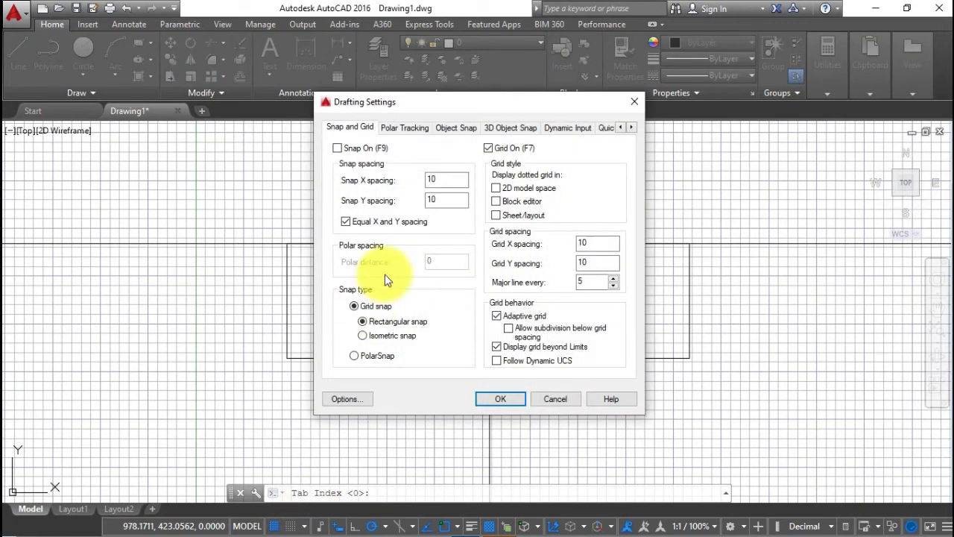
click(641, 105)
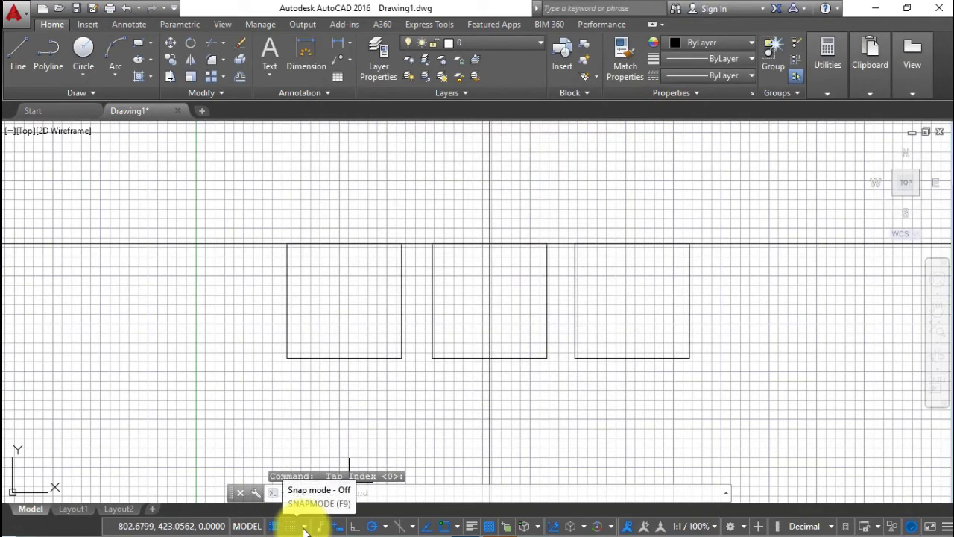
click(304, 529)
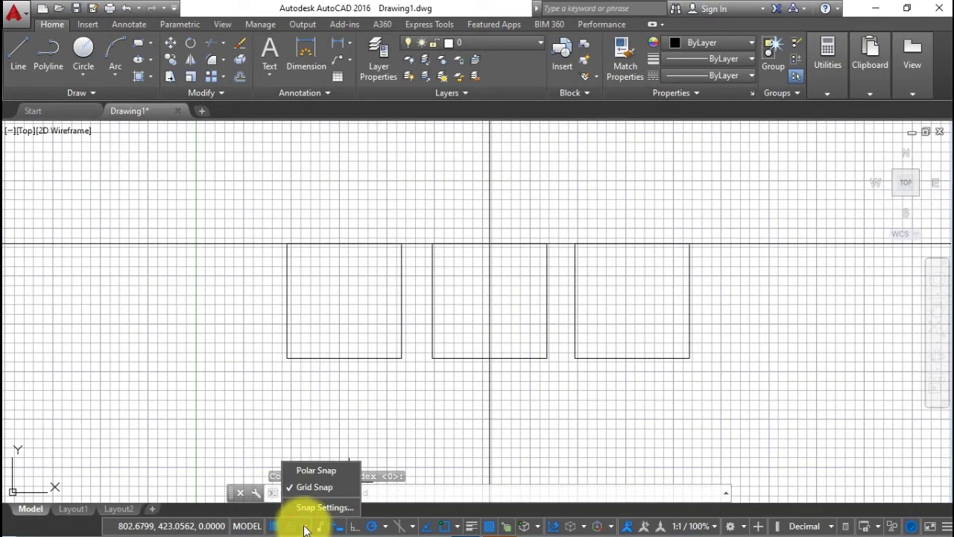
click(308, 507)
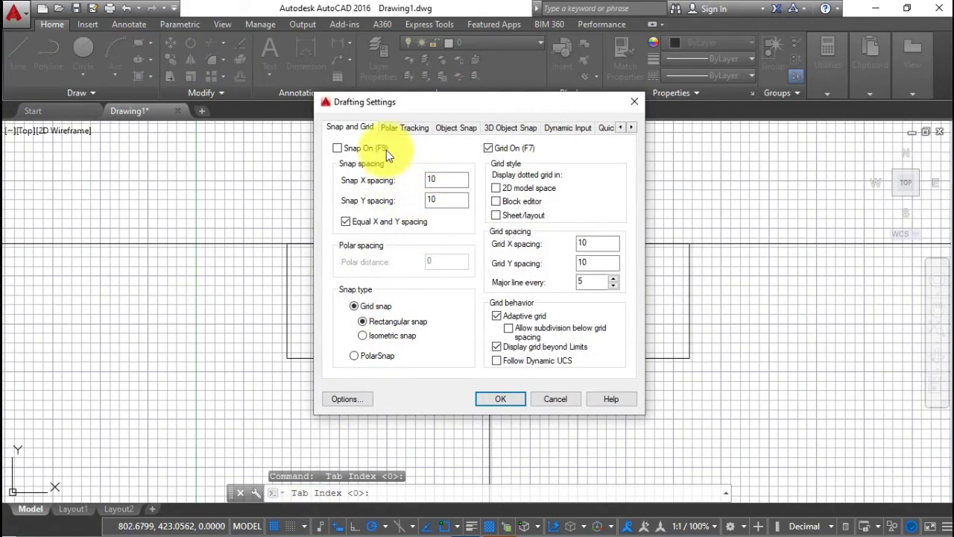
click(402, 123)
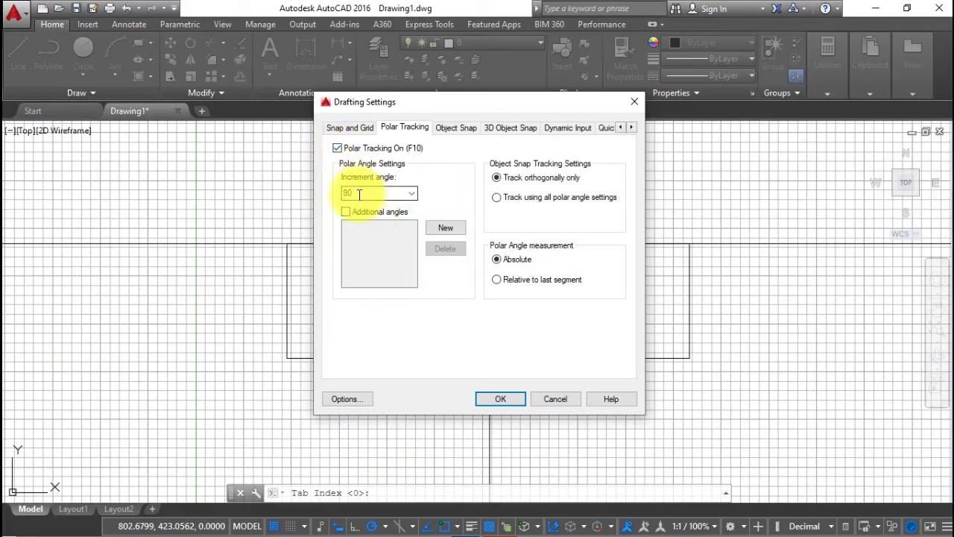
Step: Set the polar increment angle to 45°, review the Object Snap modes, and confirm with OK
click(411, 193)
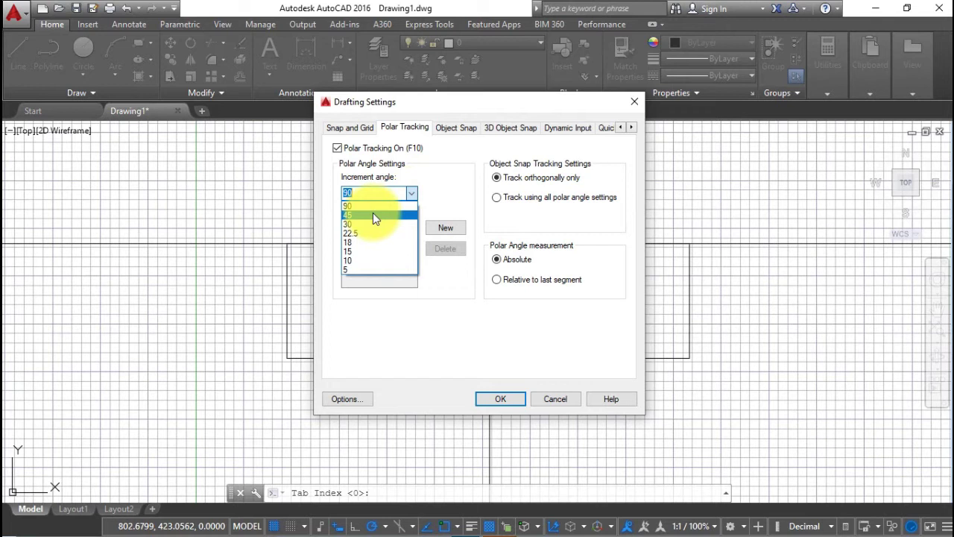
click(373, 214)
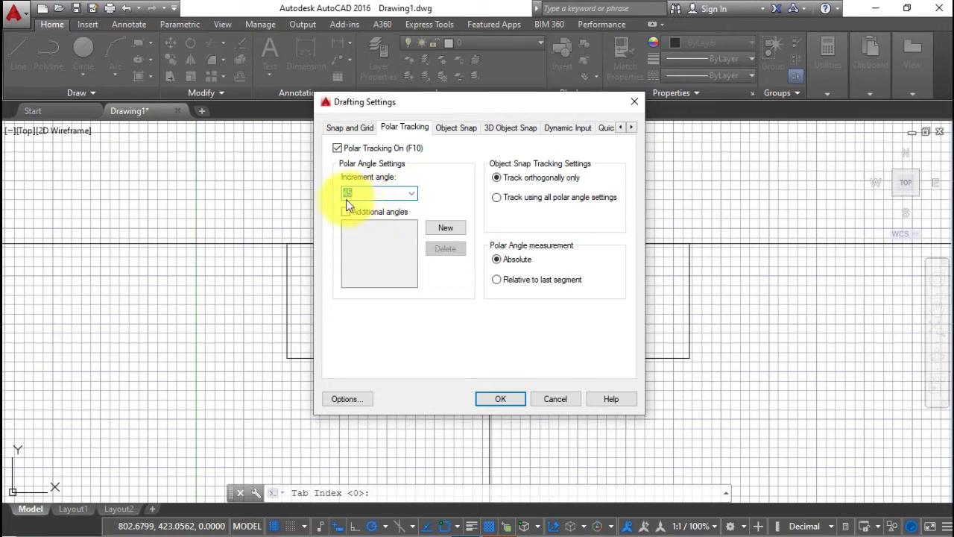
click(412, 193)
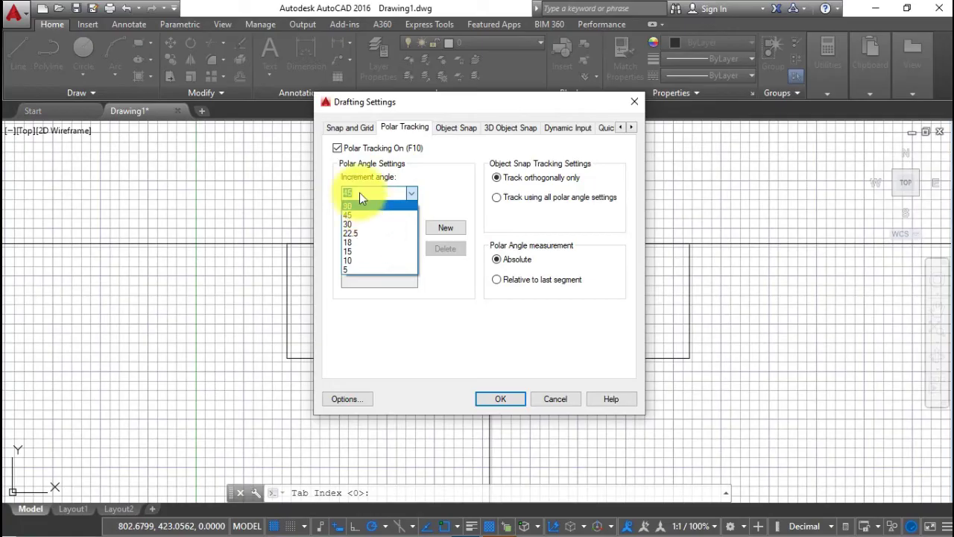
click(424, 195)
click(447, 129)
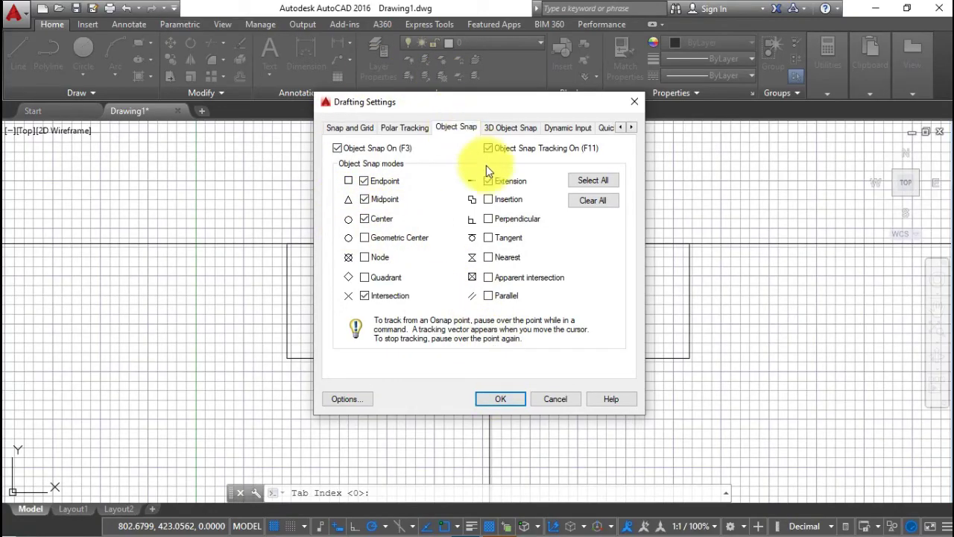
click(506, 402)
Step: Select the horizontal and vertical construction lines and delete them
middle_drag(492, 305, 396, 291)
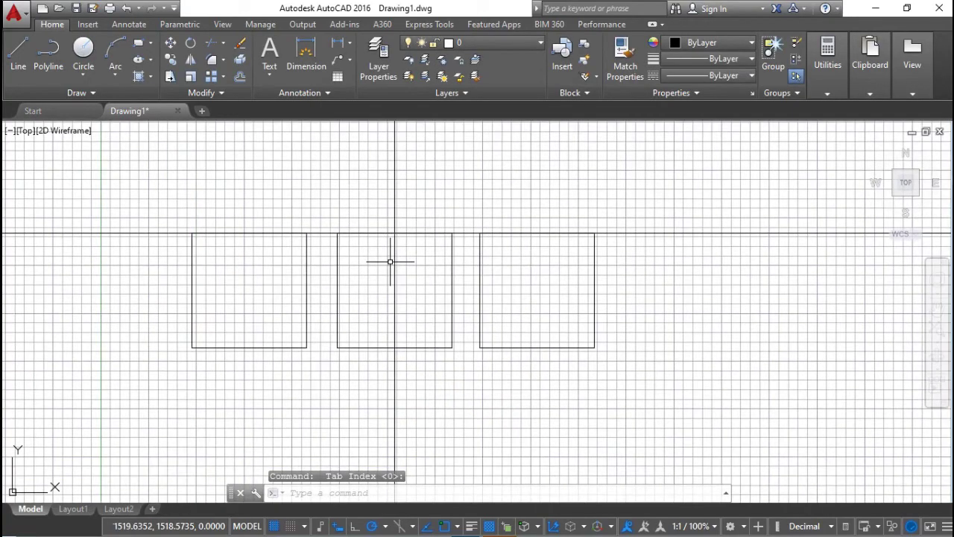
middle_drag(353, 266, 381, 291)
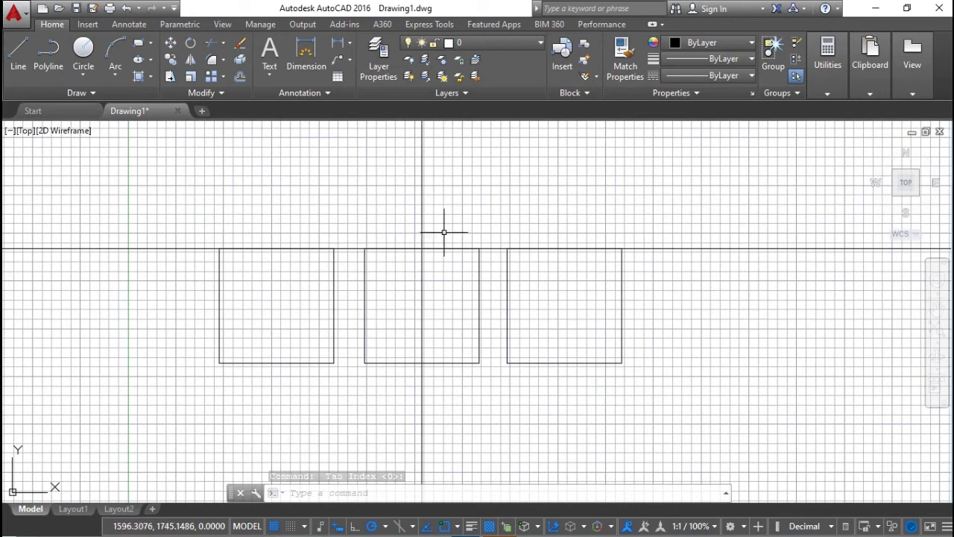
click(713, 265)
click(535, 195)
click(370, 172)
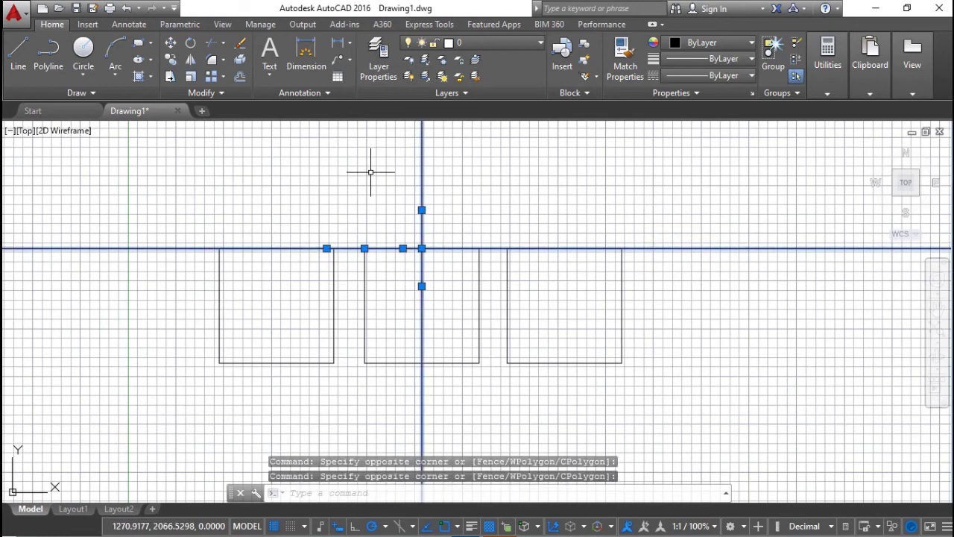
key(Delete)
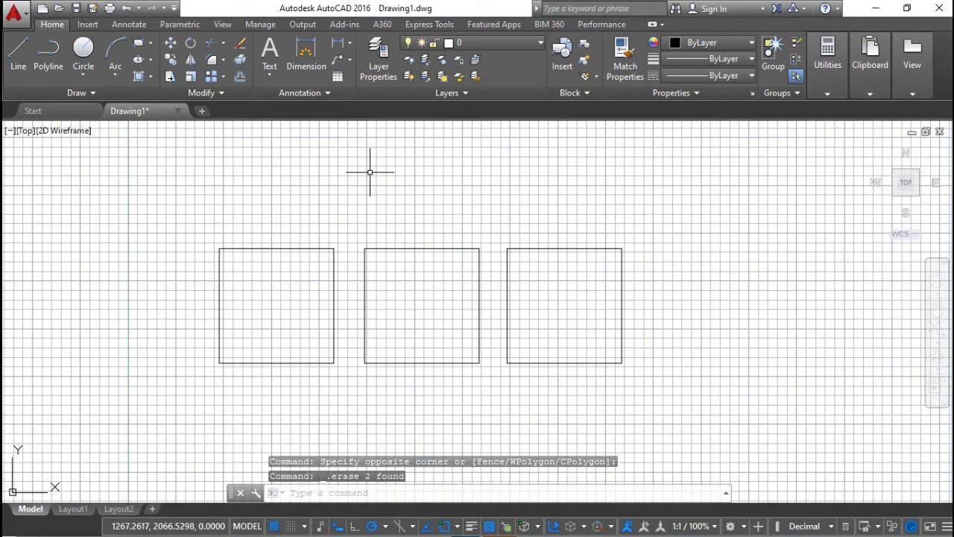
Step: Pan around the squares, then select and deselect the third square
middle_drag(421, 270, 530, 245)
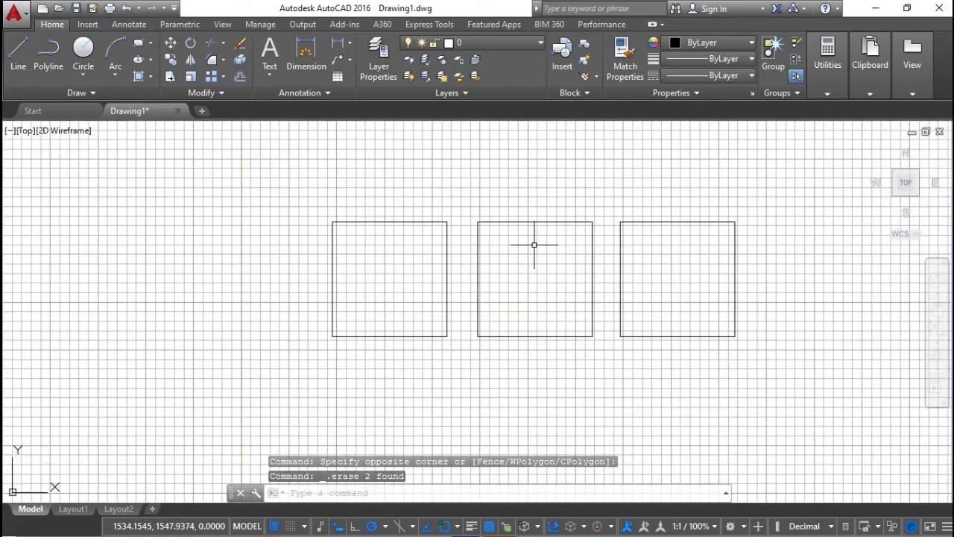
mouse_move(444, 285)
middle_down()
mouse_move(454, 260)
mouse_move(295, 298)
middle_up()
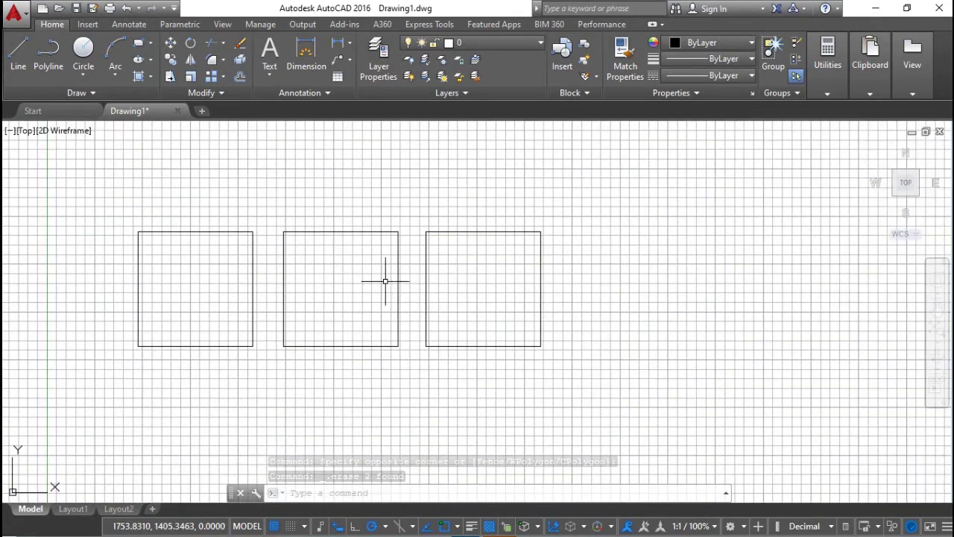
middle_drag(387, 282, 495, 267)
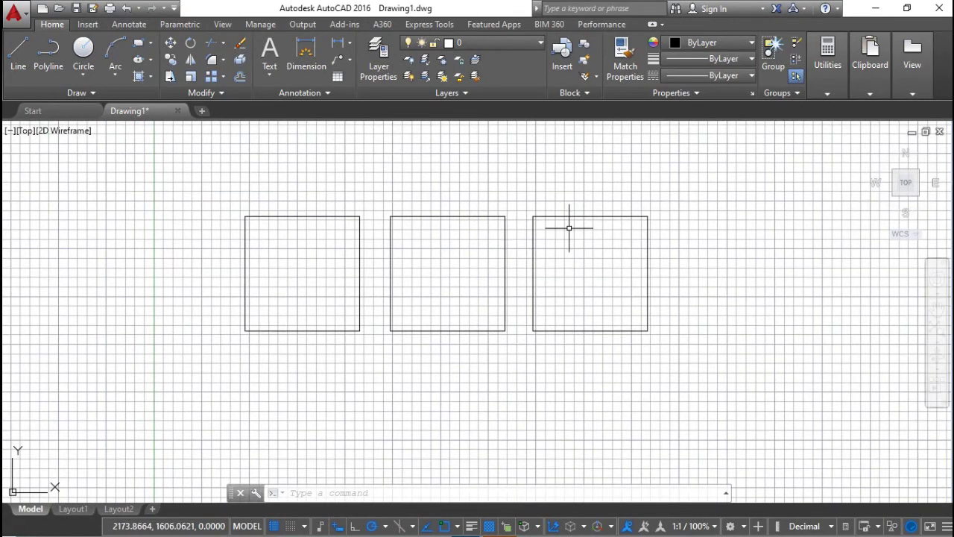
middle_drag(569, 227, 476, 221)
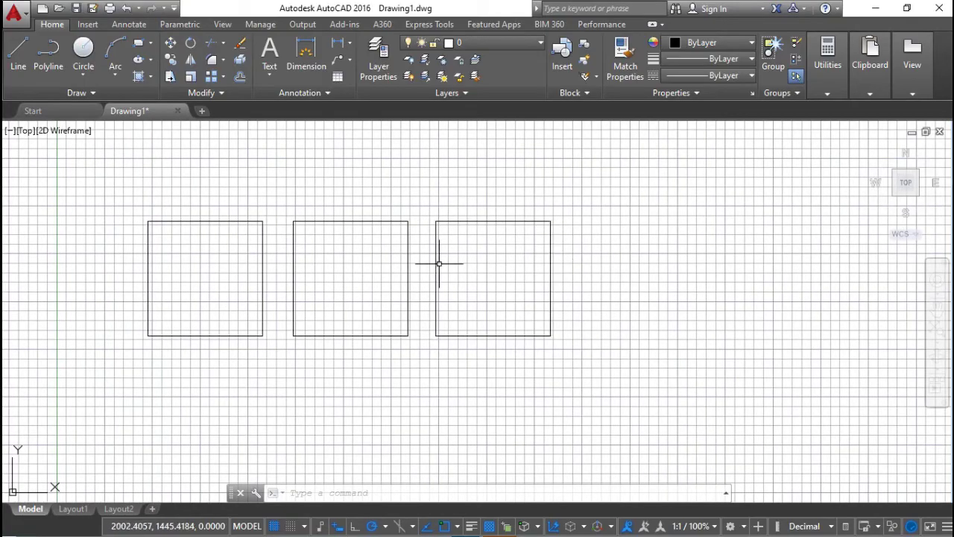
click(430, 206)
click(618, 366)
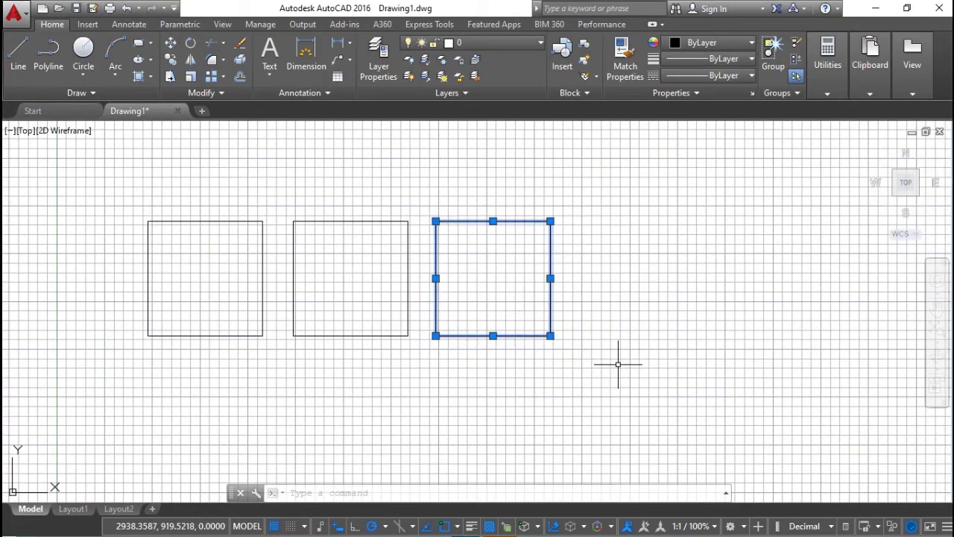
click(465, 205)
click(424, 181)
key(Escape)
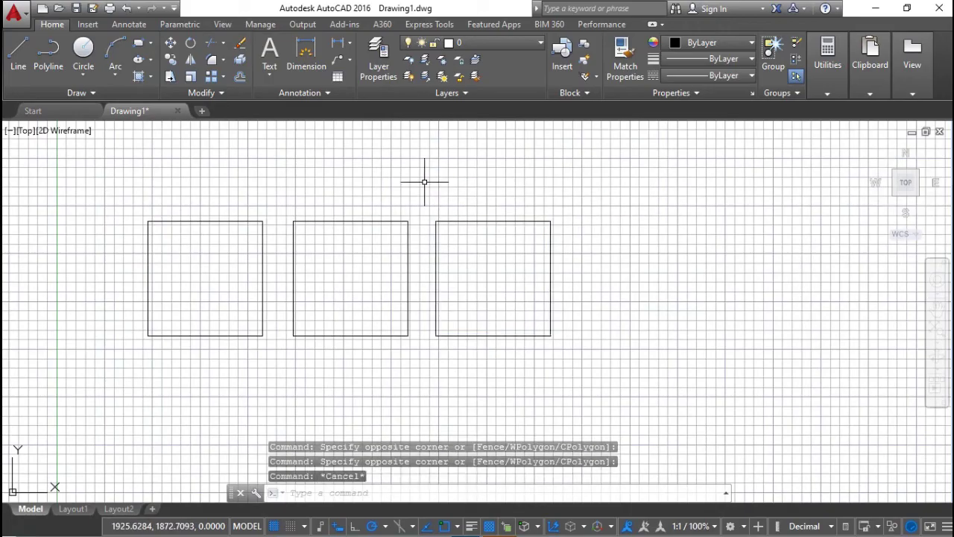
click(425, 182)
click(571, 346)
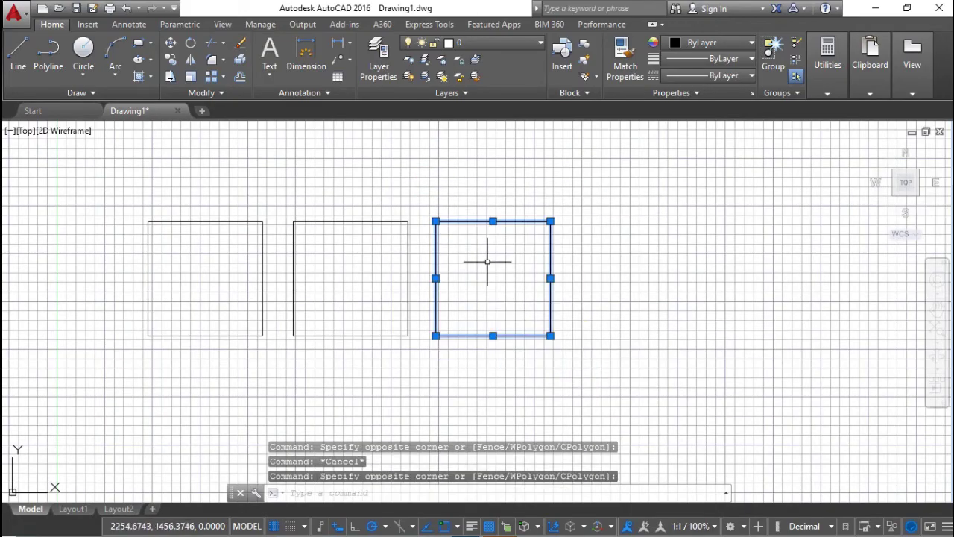
click(437, 180)
key(Escape)
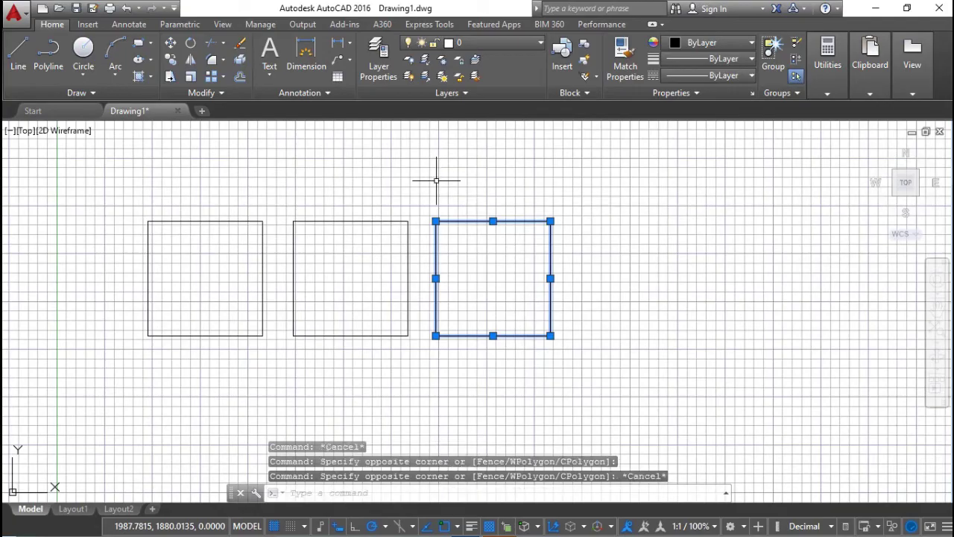
key(Escape)
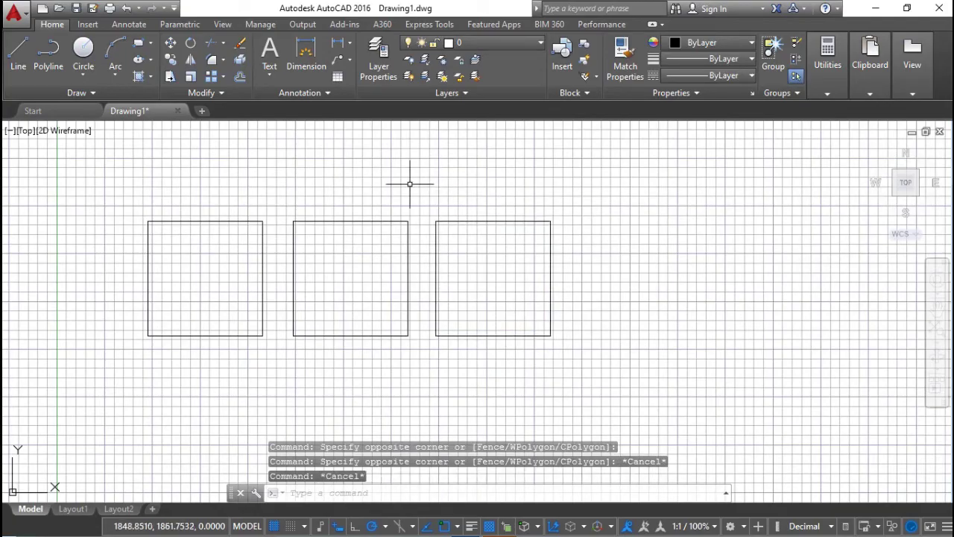
Step: Draw a vertical divider from the right square's top-edge midpoint to its bottom-edge midpoint
text(l)
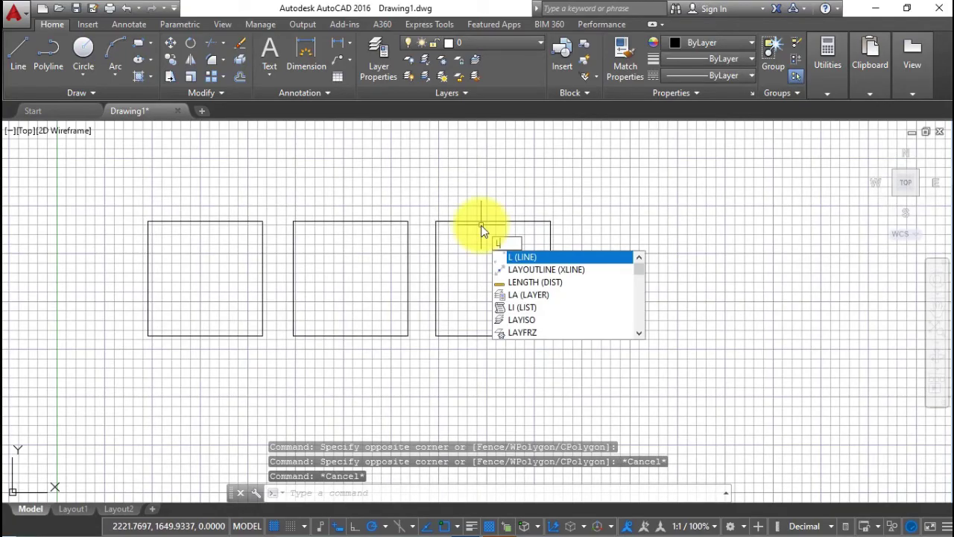
key(Return)
scroll(481, 243, up, 2)
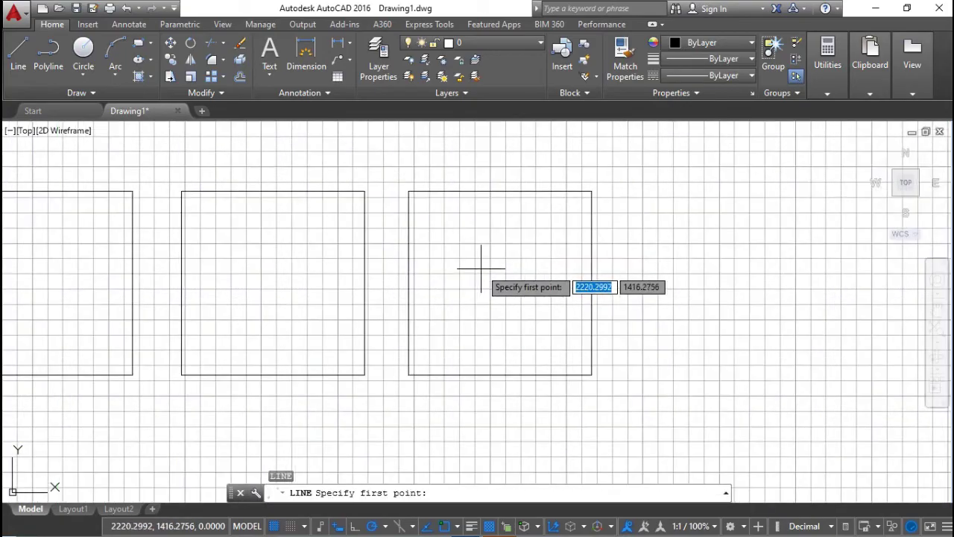
click(500, 191)
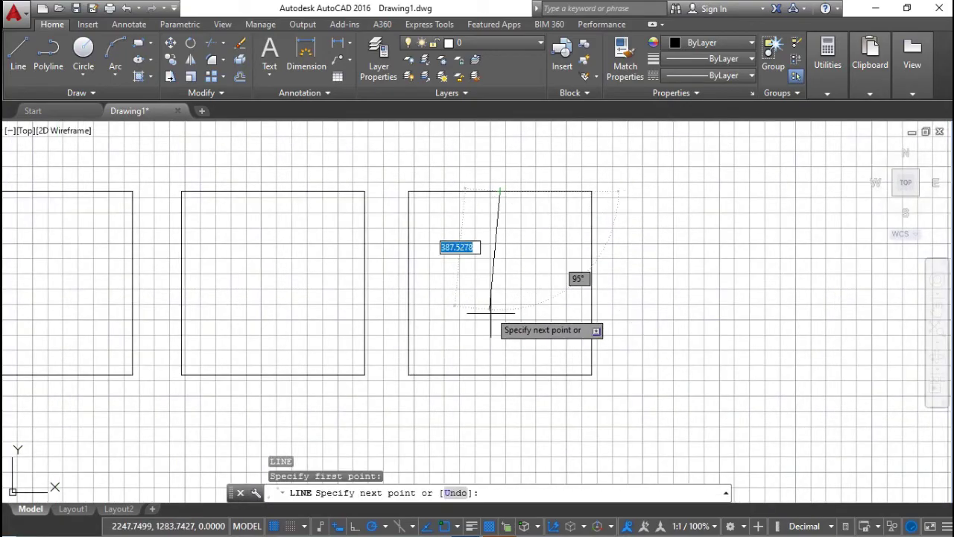
click(500, 374)
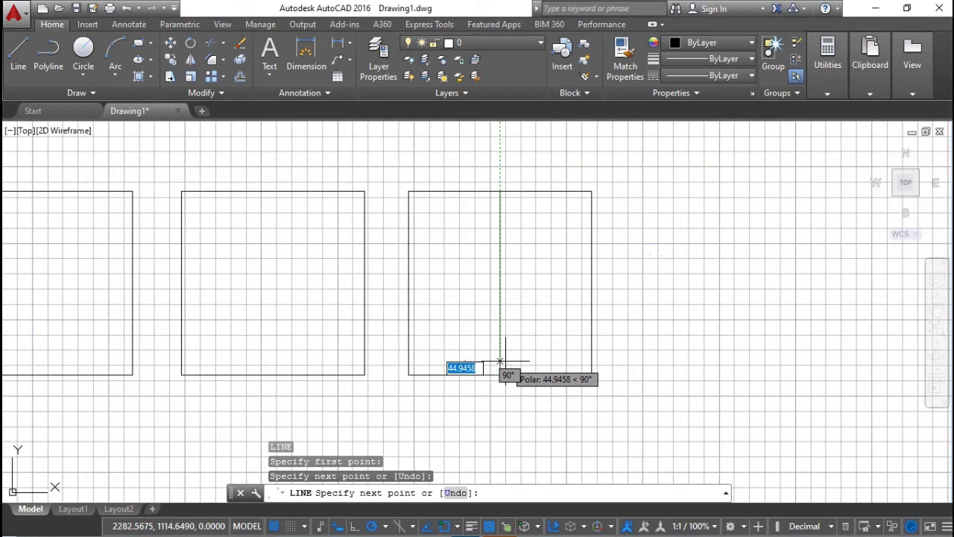
key(Return)
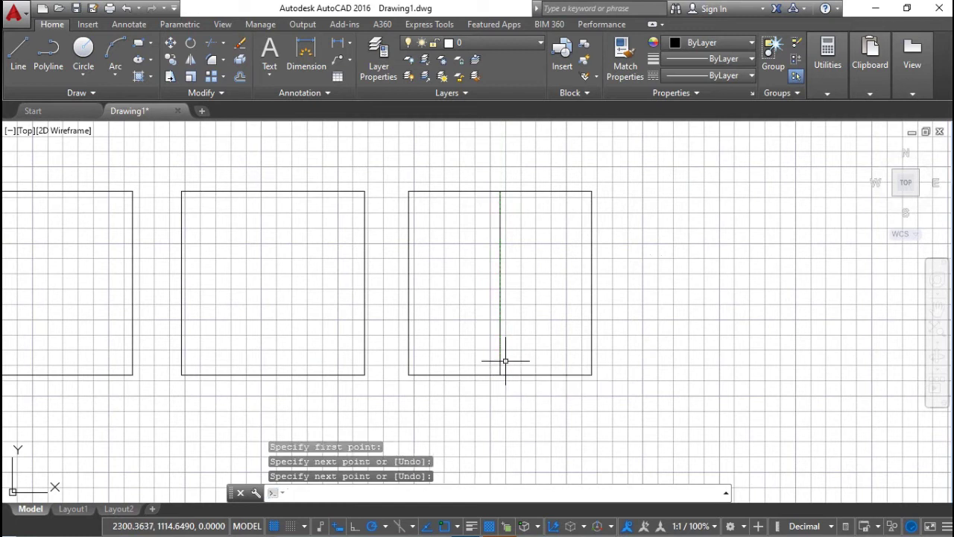
Step: Add the horizontal divider from the right square's centre to its right edge
key(Return)
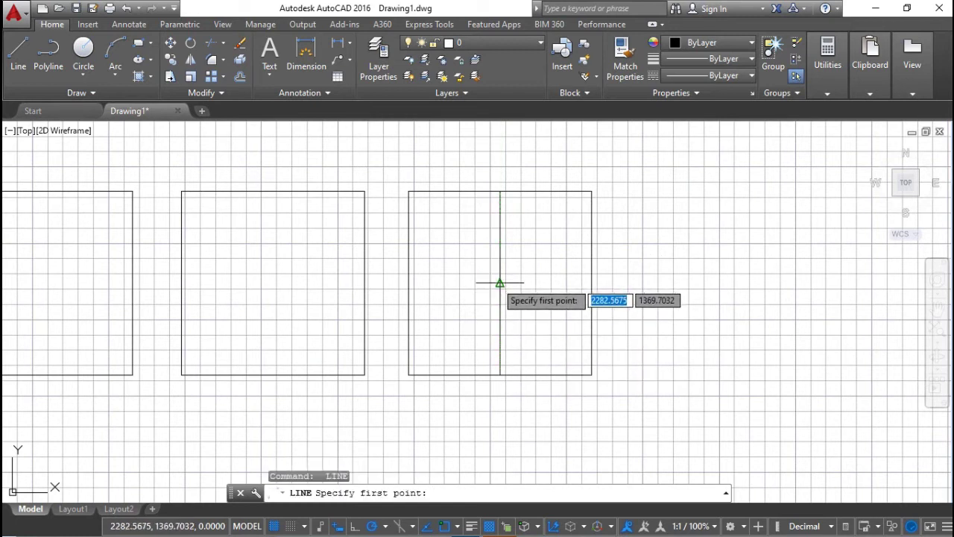
click(500, 283)
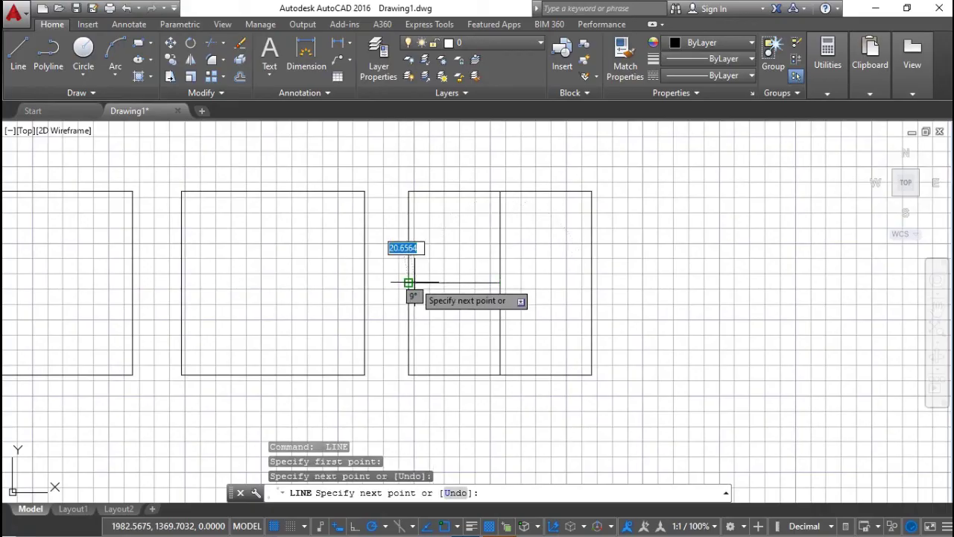
key(Return)
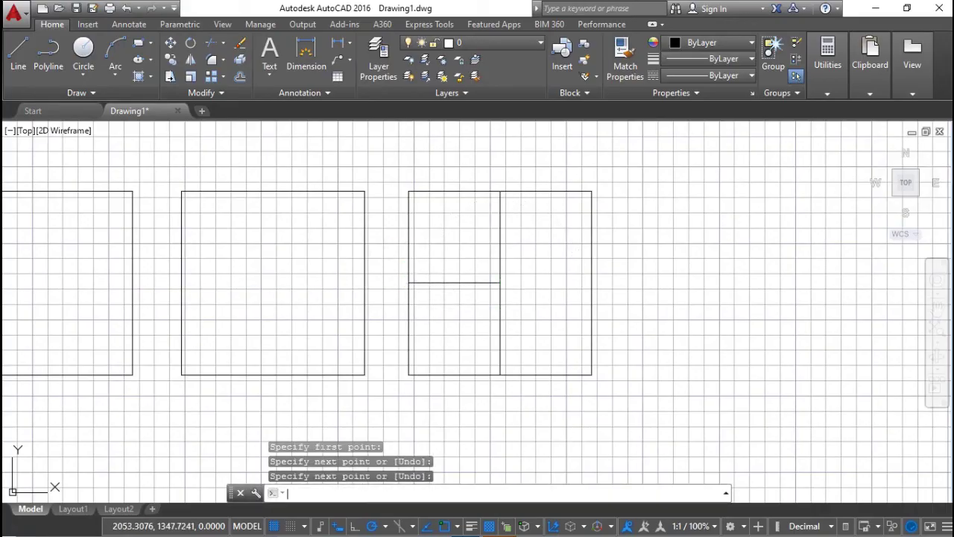
key(Return)
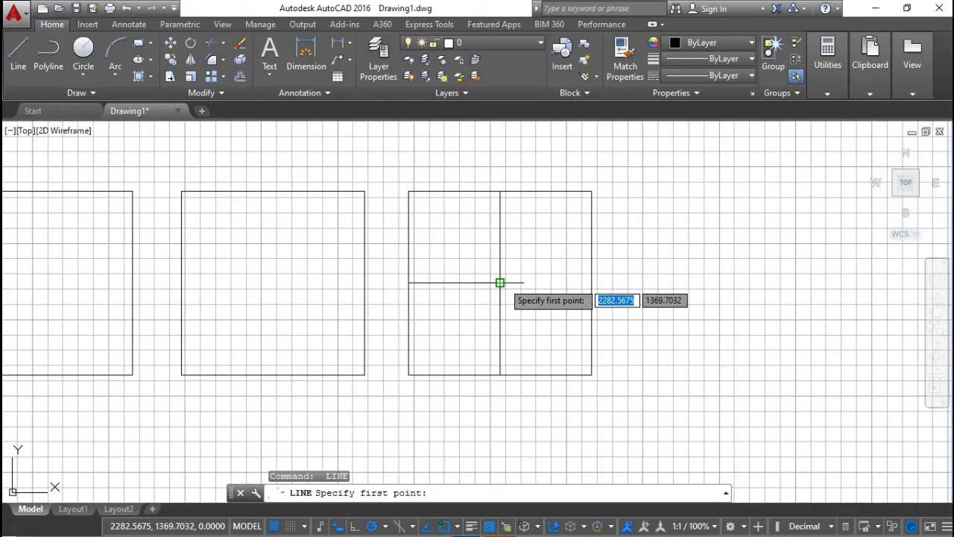
click(499, 283)
click(591, 282)
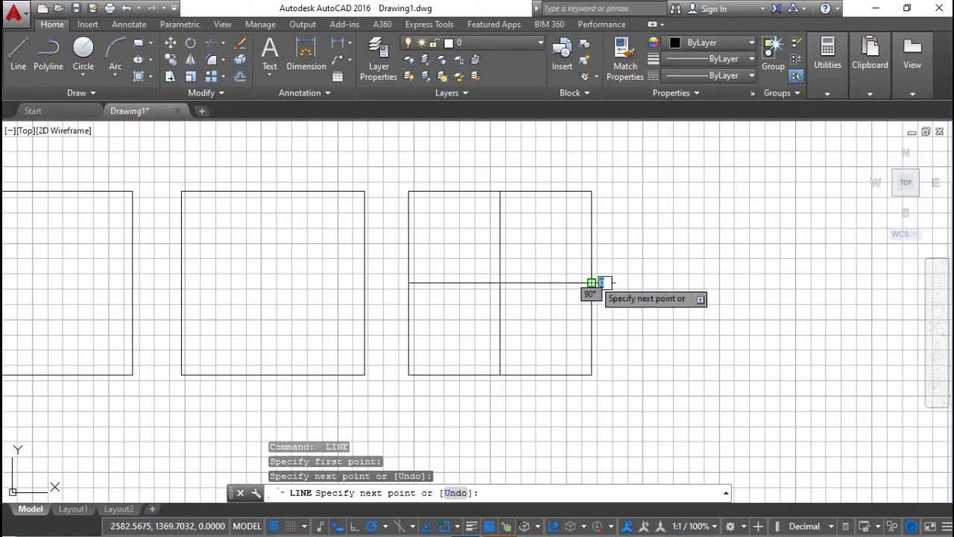
key(Return)
key(Return)
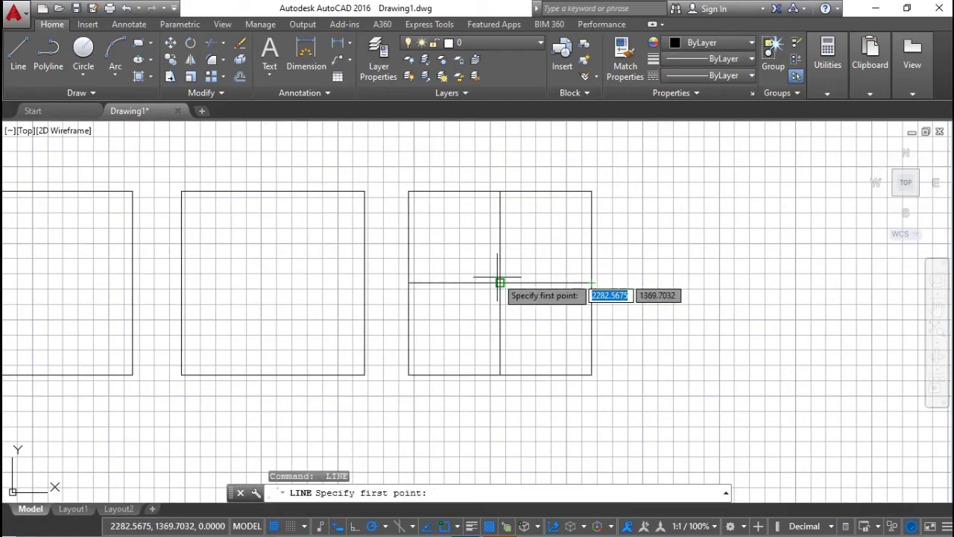
Step: Draw two short lines inside the top-right quarter to mark off a small corner square
click(545, 282)
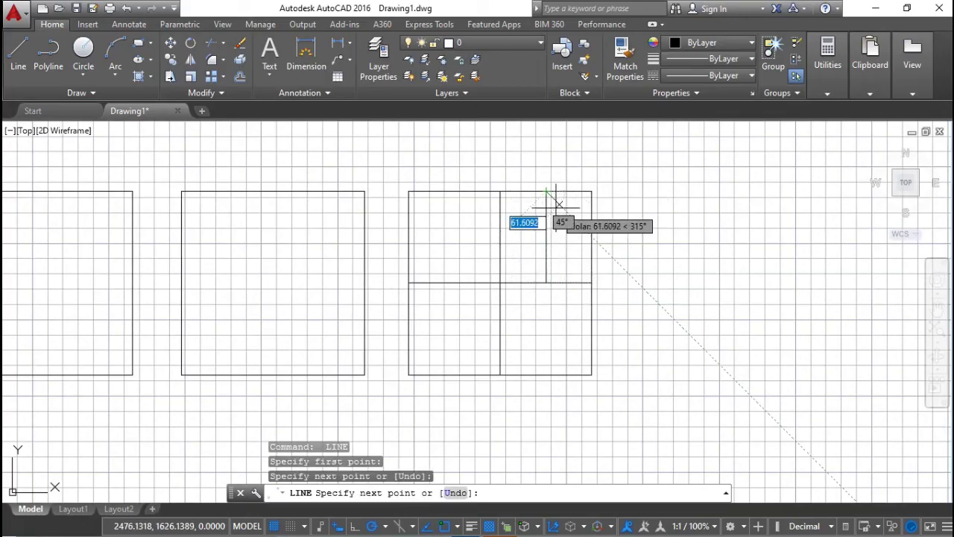
key(Return)
key(Return)
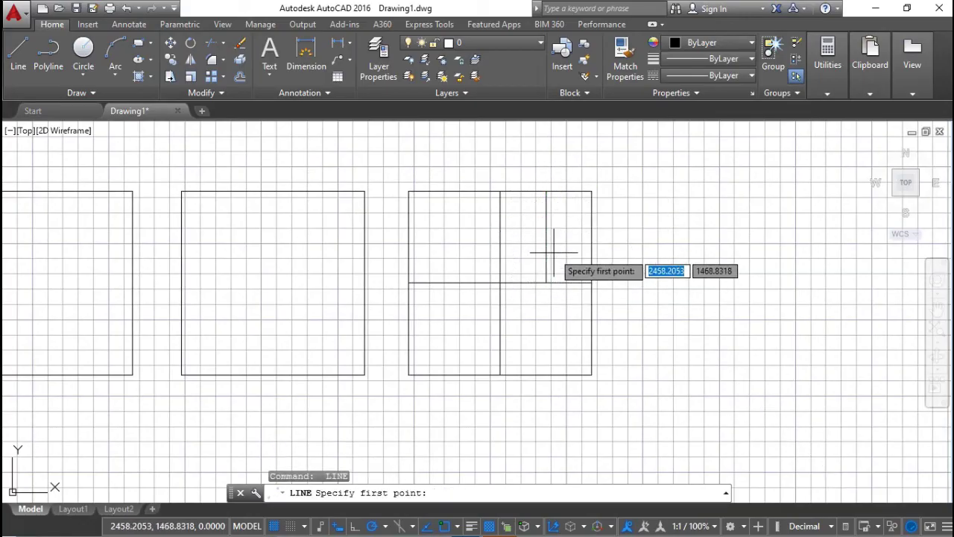
click(546, 237)
click(591, 237)
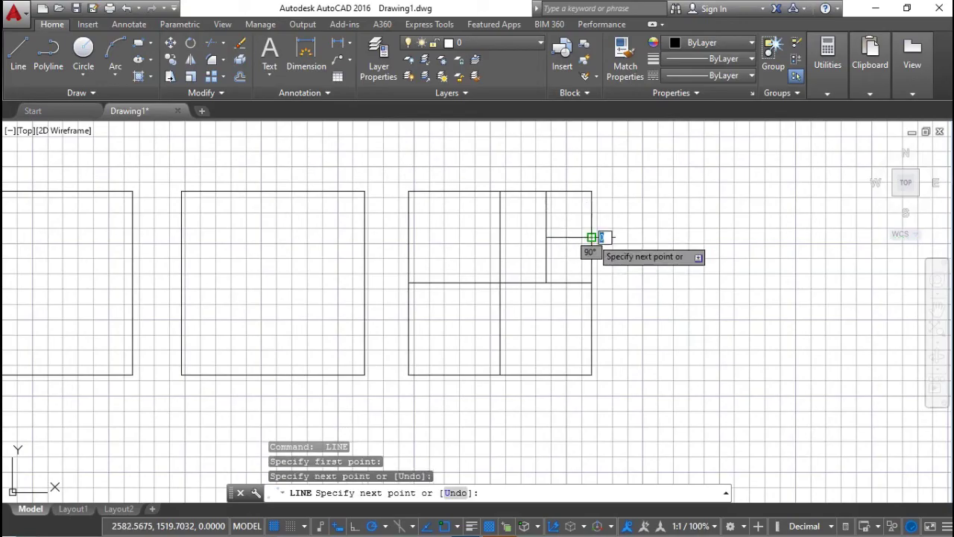
key(Return)
scroll(559, 301, up, 1)
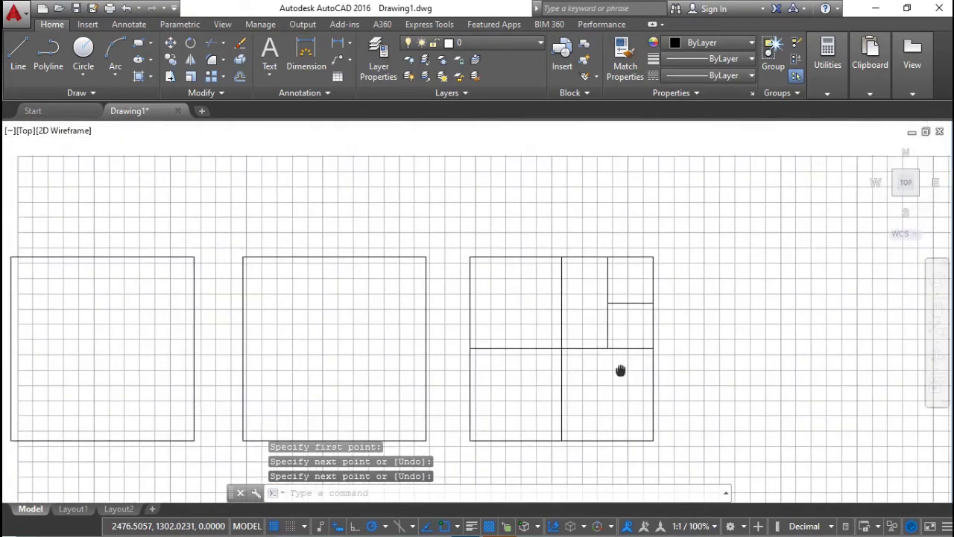
scroll(605, 319, up, 1)
scroll(608, 316, up, 1)
scroll(608, 316, down, 2)
middle_drag(569, 298, 617, 262)
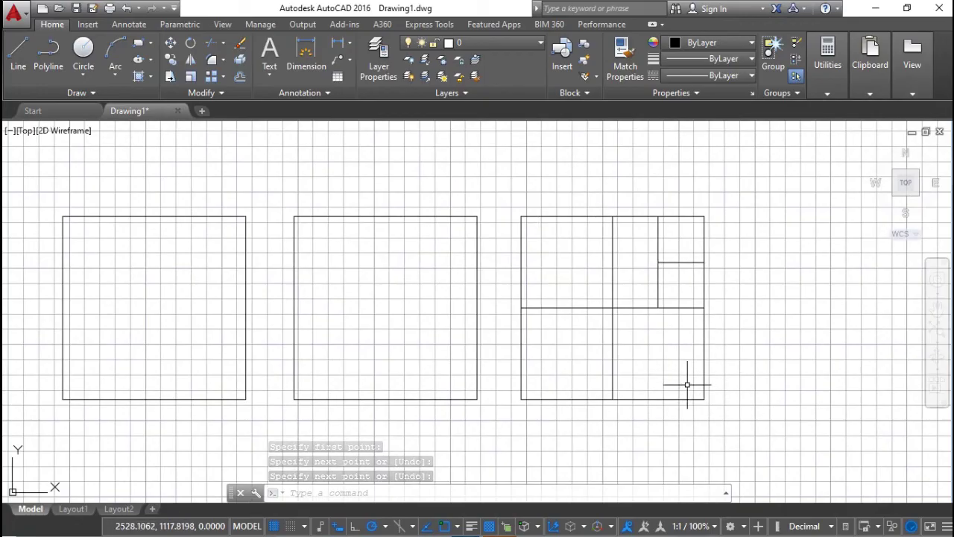
click(490, 528)
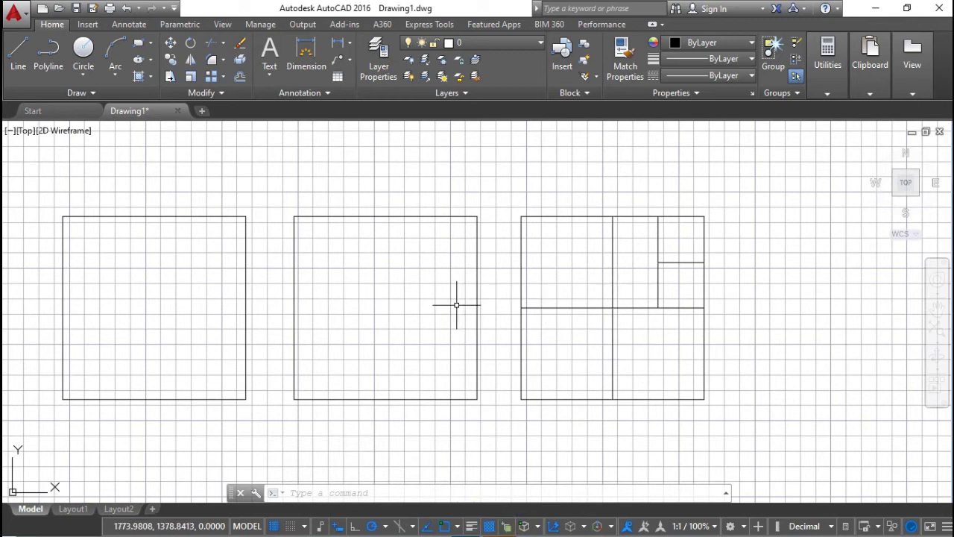
middle_drag(455, 305, 523, 286)
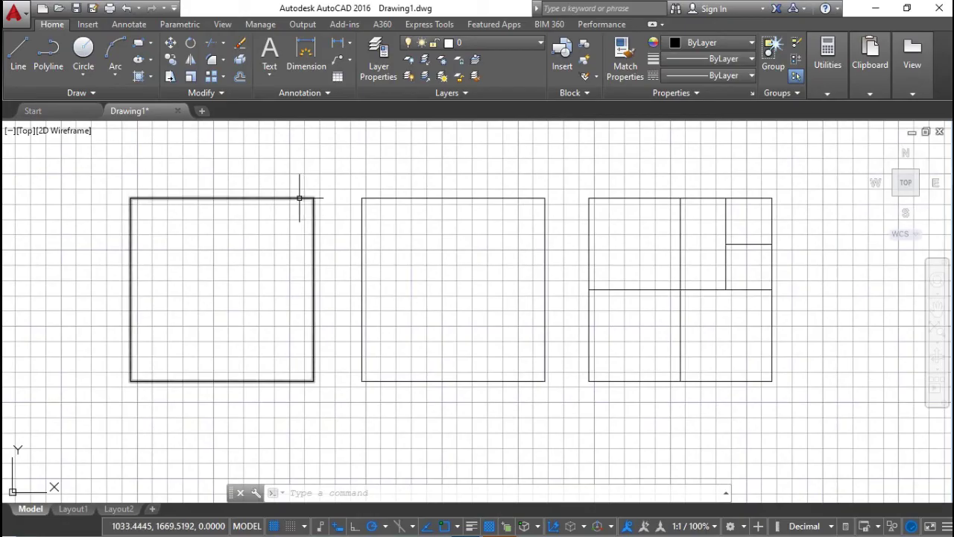
middle_drag(300, 199, 397, 181)
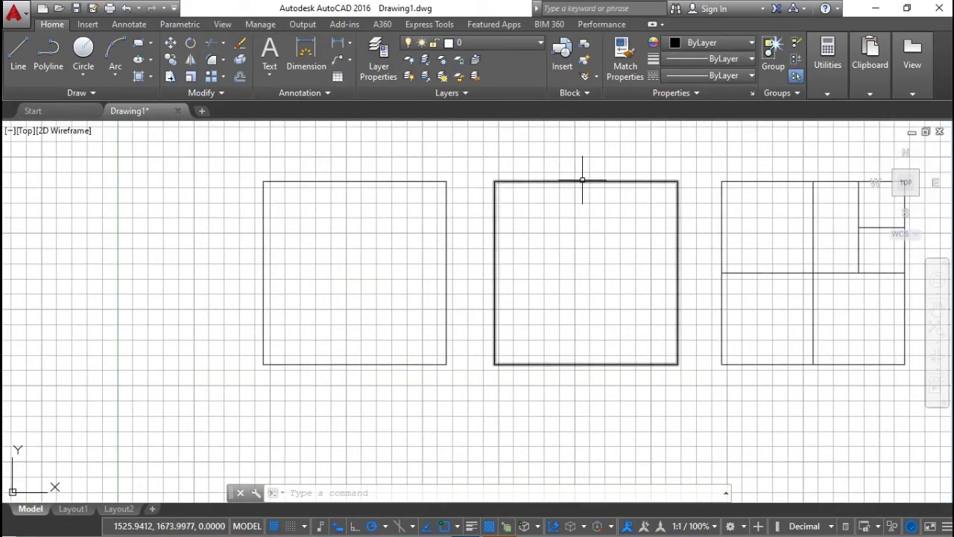
Step: Draw lower-left and upper-left quarter rectangles in the first square, then undo both
click(140, 42)
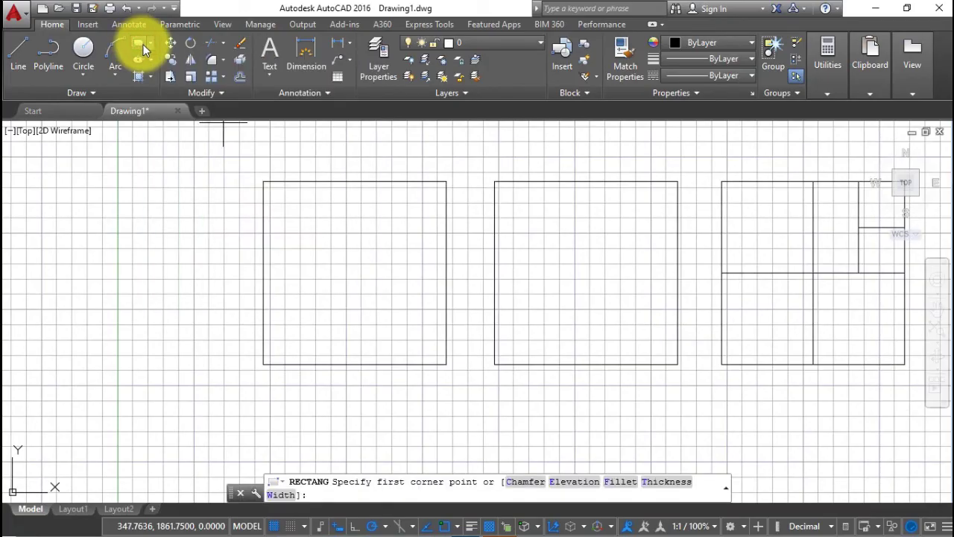
key(Escape)
text(r)
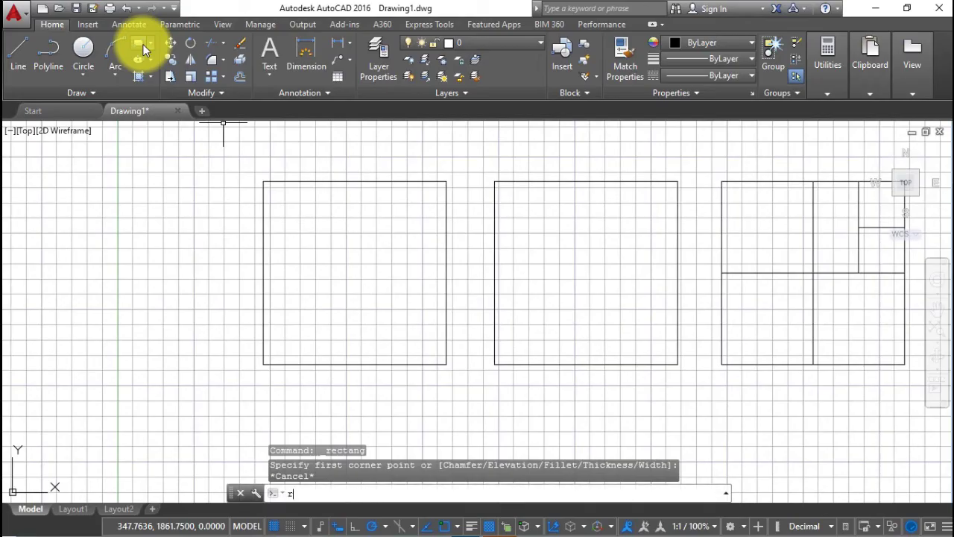
text(c)
key(Return)
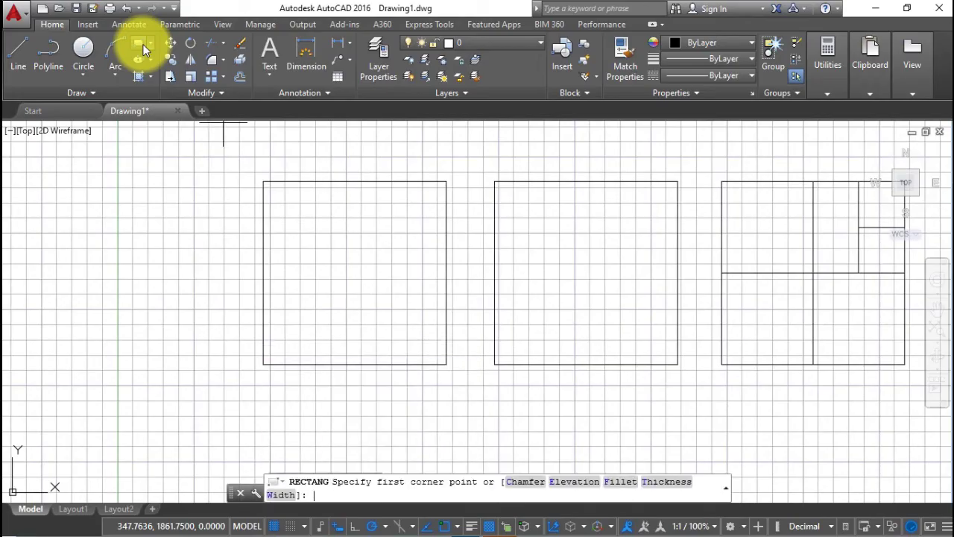
click(355, 364)
click(263, 273)
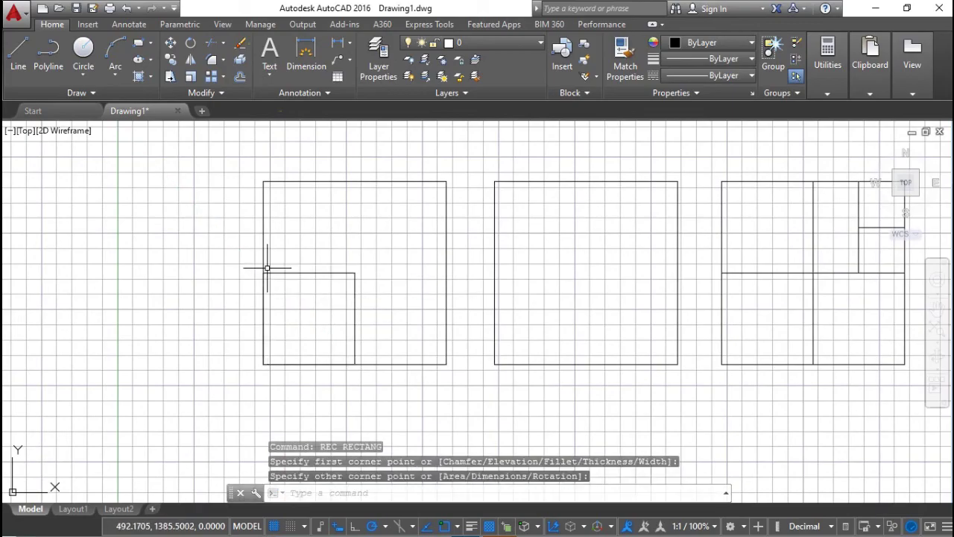
key(Return)
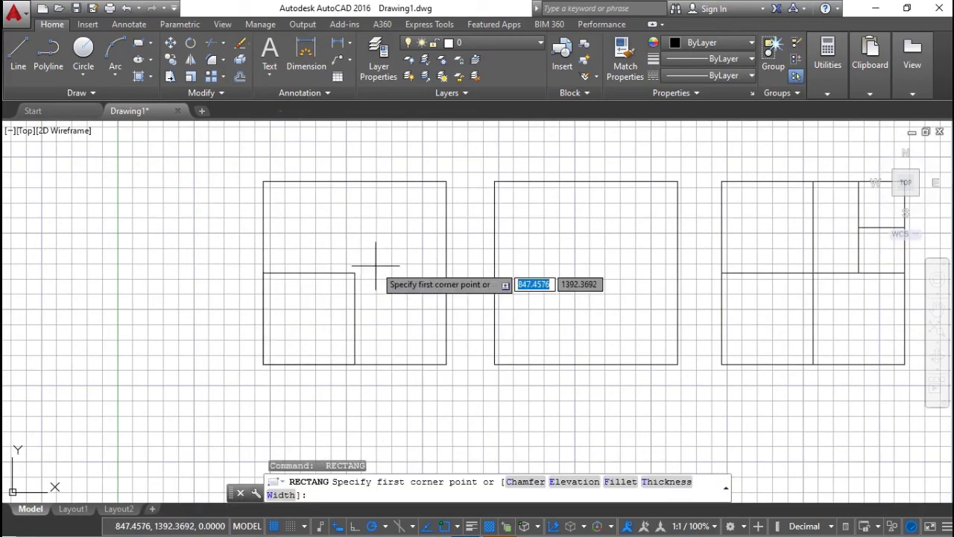
click(354, 273)
click(266, 184)
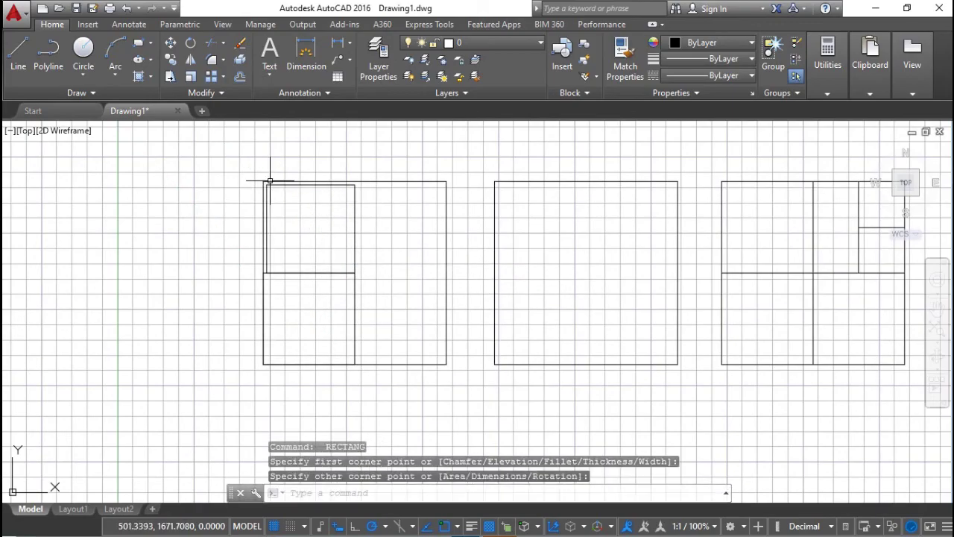
key(ctrl+z)
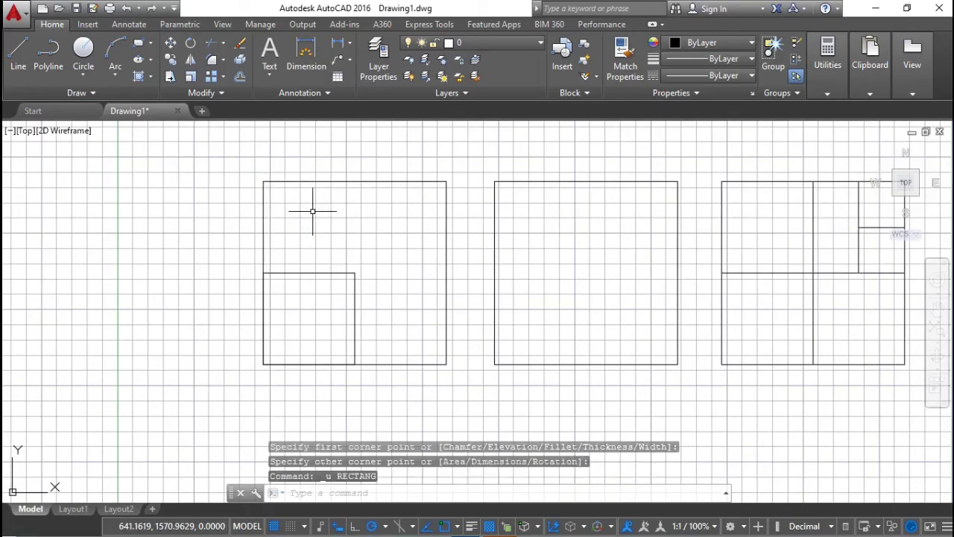
text(u)
key(Return)
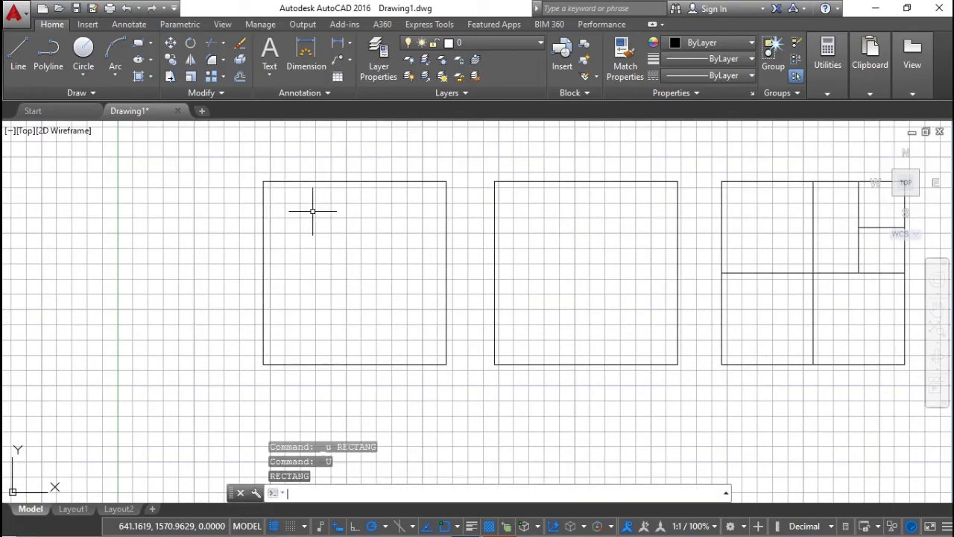
Step: Redraw rectangles over the first square's lower-left, upper-left and upper-right quarters
text(rec)
key(Return)
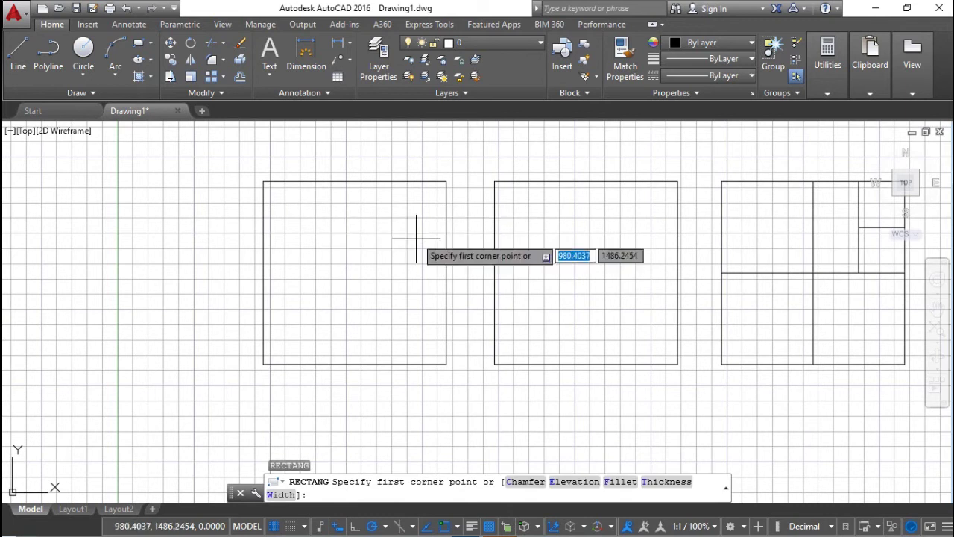
click(355, 364)
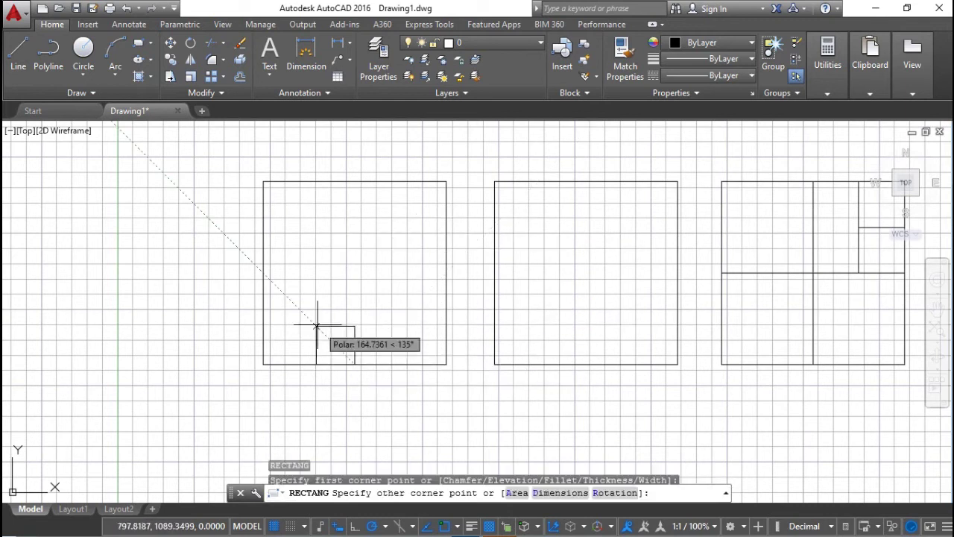
click(262, 272)
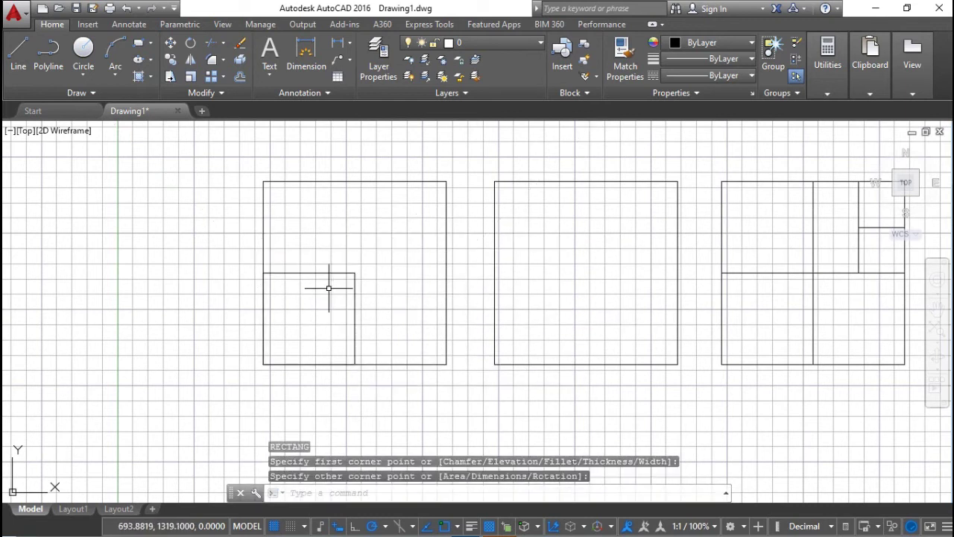
key(Return)
click(354, 272)
click(263, 181)
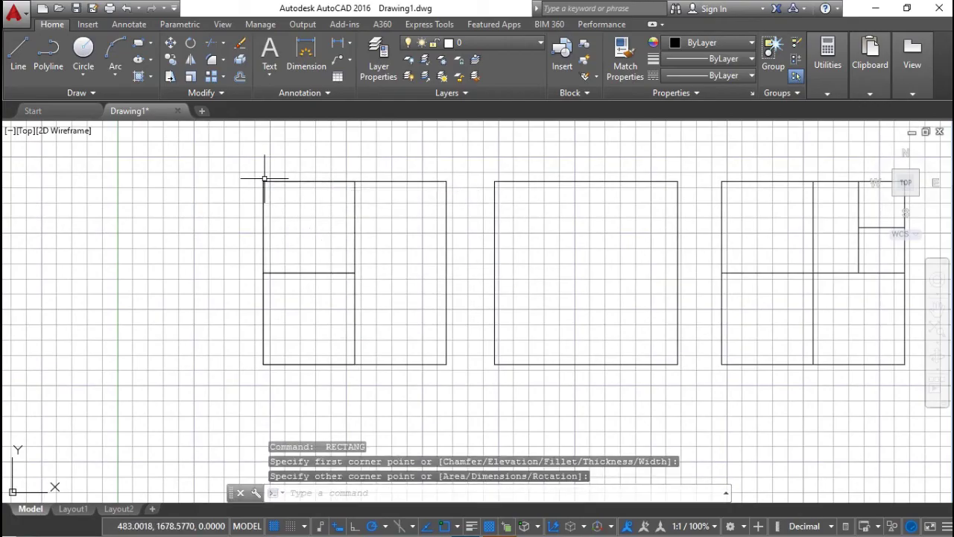
key(Return)
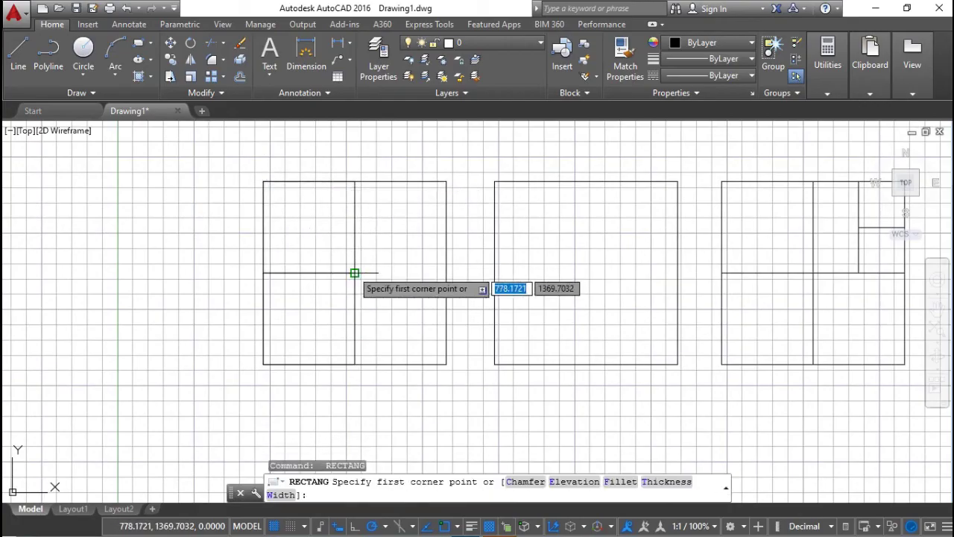
click(355, 272)
click(447, 181)
Step: Draw the small corner square from the top-edge midpoint, then delete the extra quarter rectangle
key(Return)
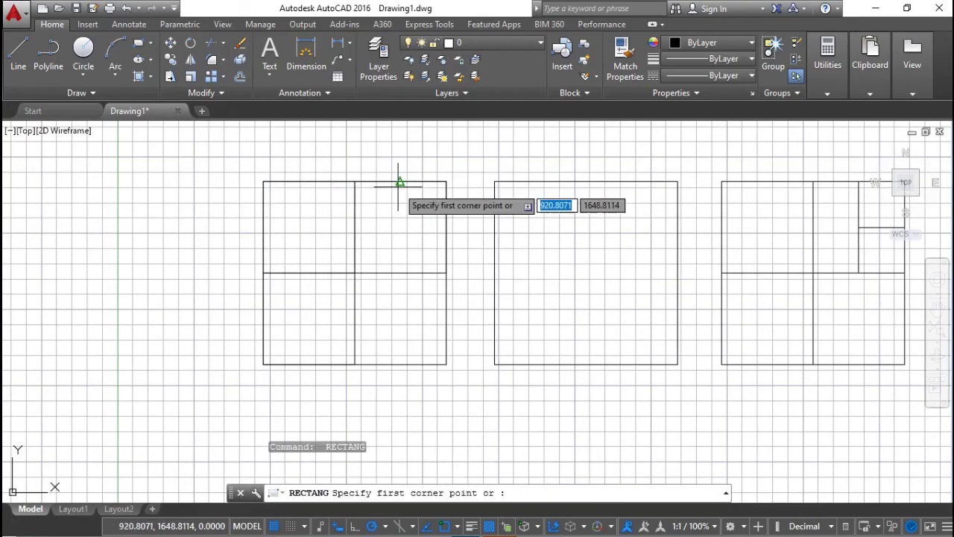
click(401, 181)
click(446, 229)
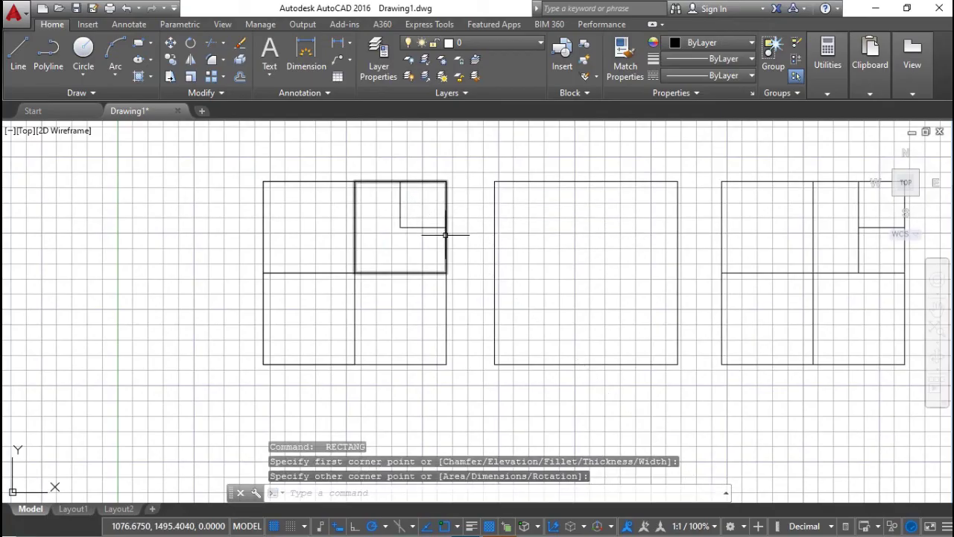
key(Return)
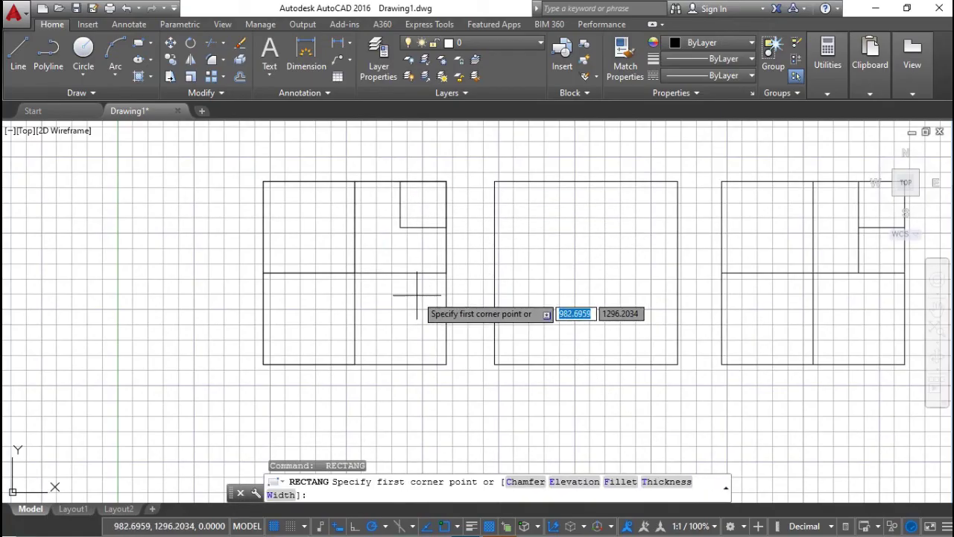
key(Escape)
click(416, 293)
click(398, 269)
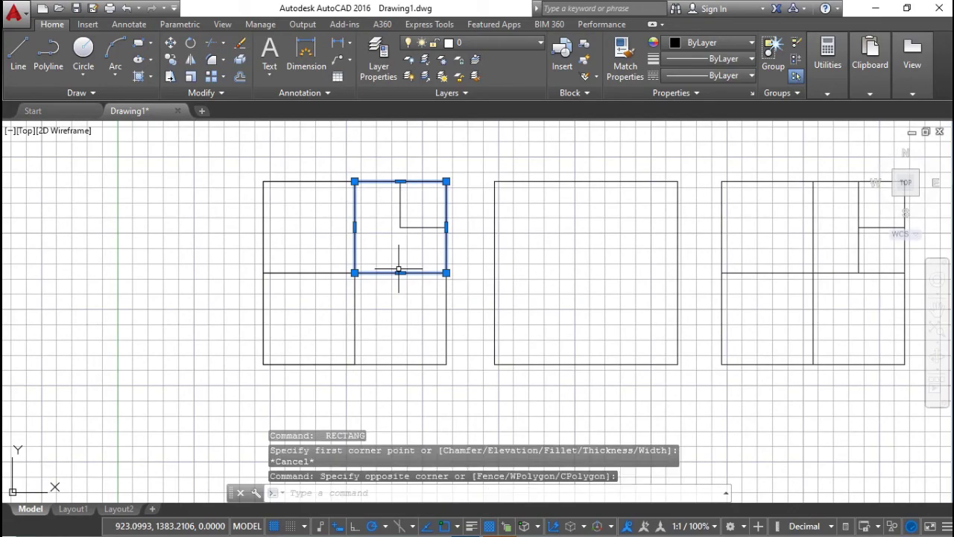
key(Delete)
middle_drag(399, 269, 275, 283)
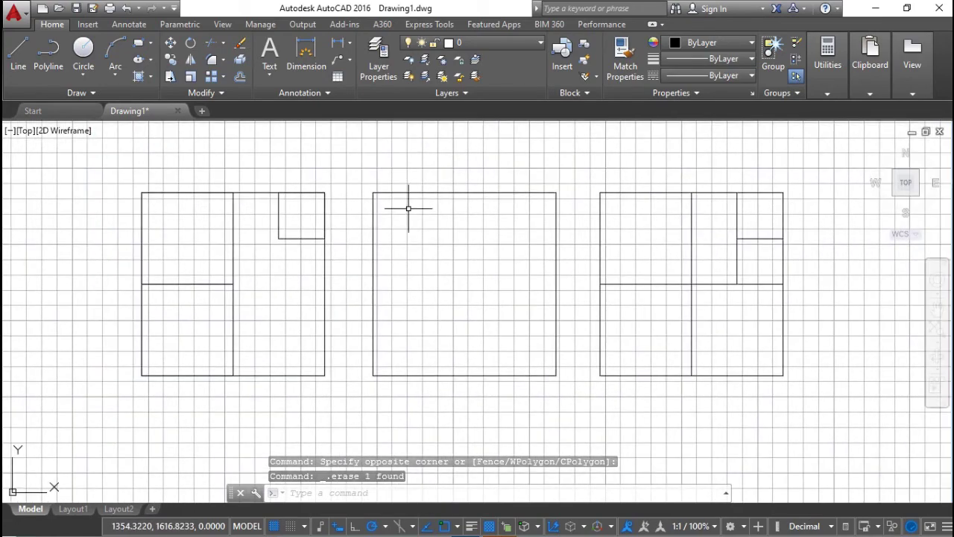
Step: Draw the middle square's vertical centre line and a left-half horizontal line as polylines
text(pl)
key(Return)
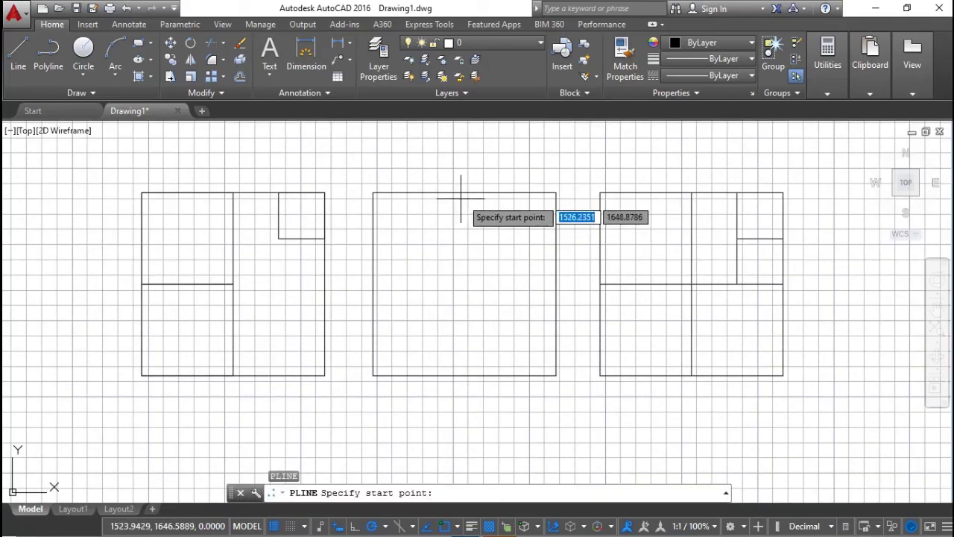
click(465, 192)
click(464, 375)
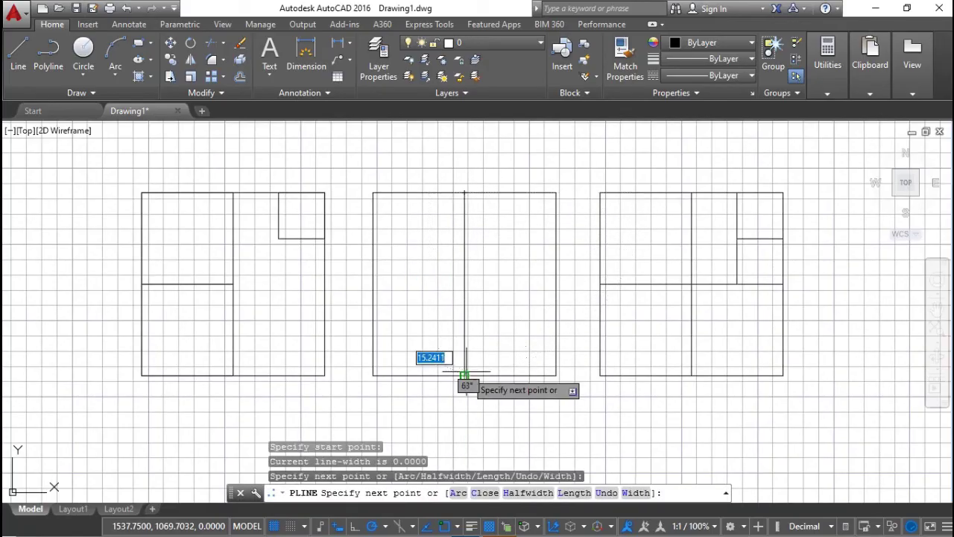
key(Return)
key(Return)
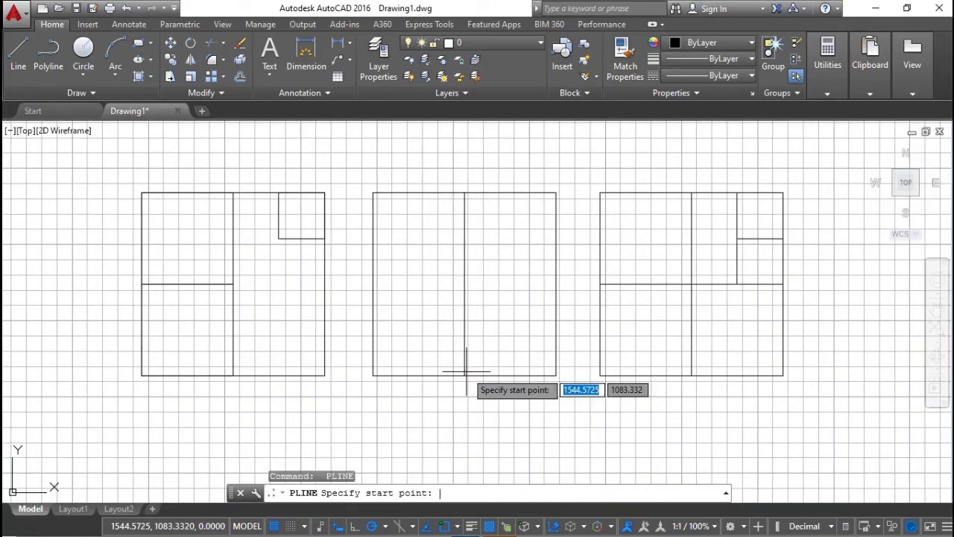
click(374, 283)
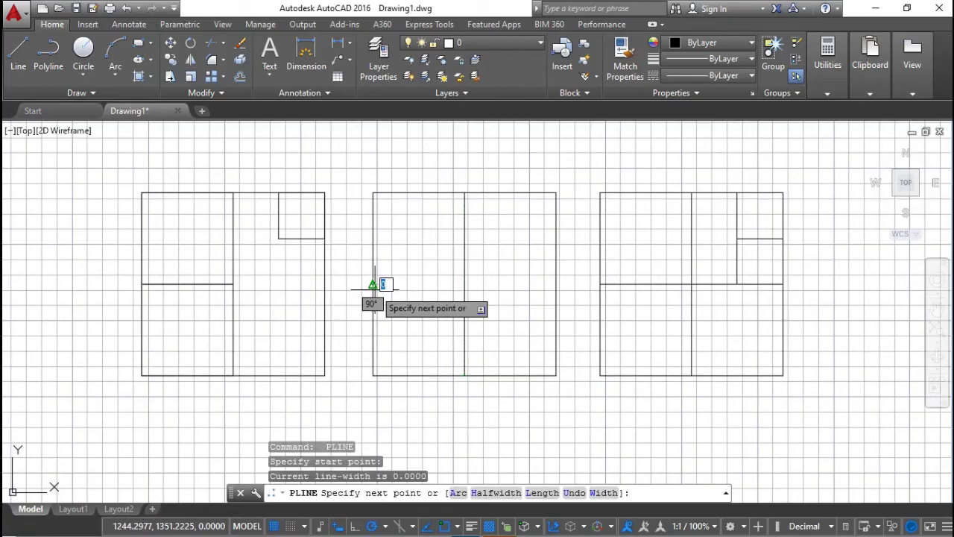
click(464, 284)
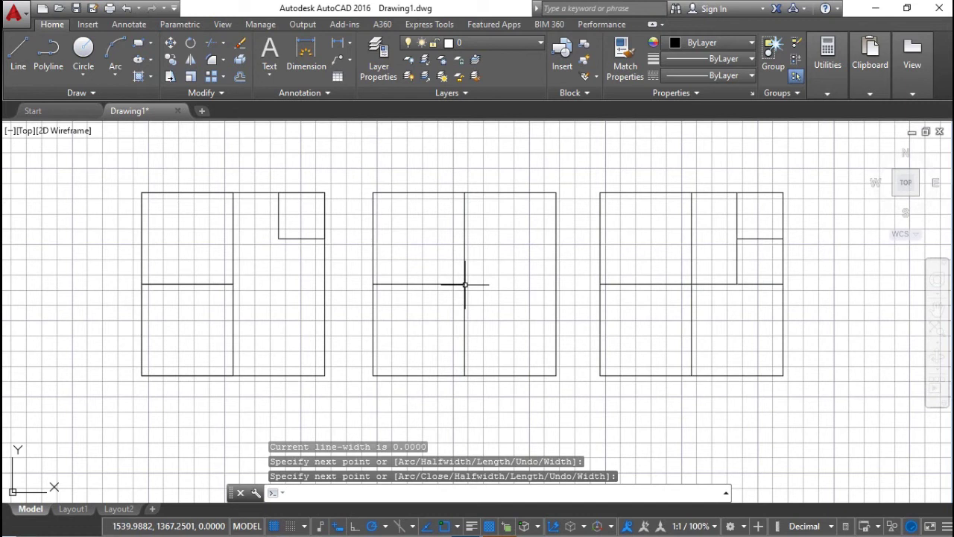
key(Return)
Step: Draw a 150-unit square polyline in the middle square's top-right corner
click(555, 192)
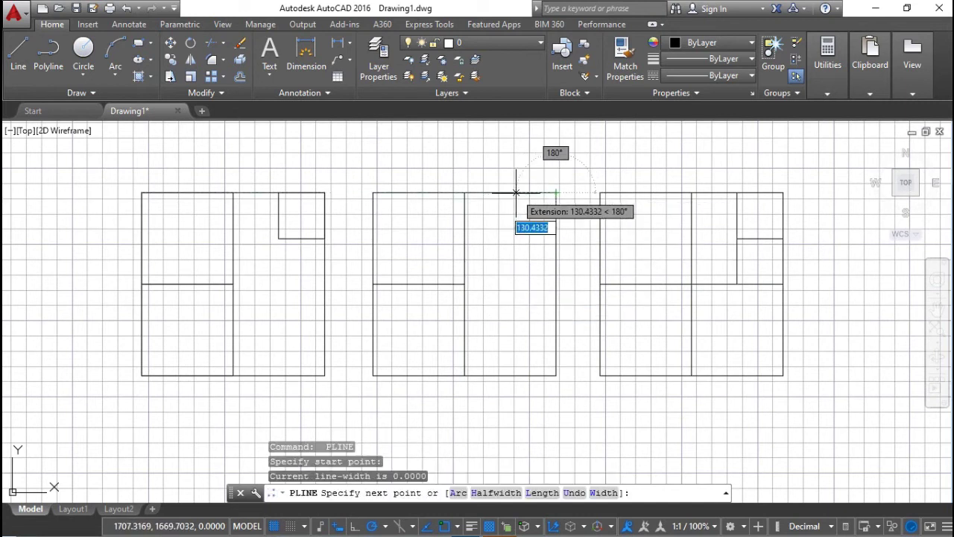
text(150)
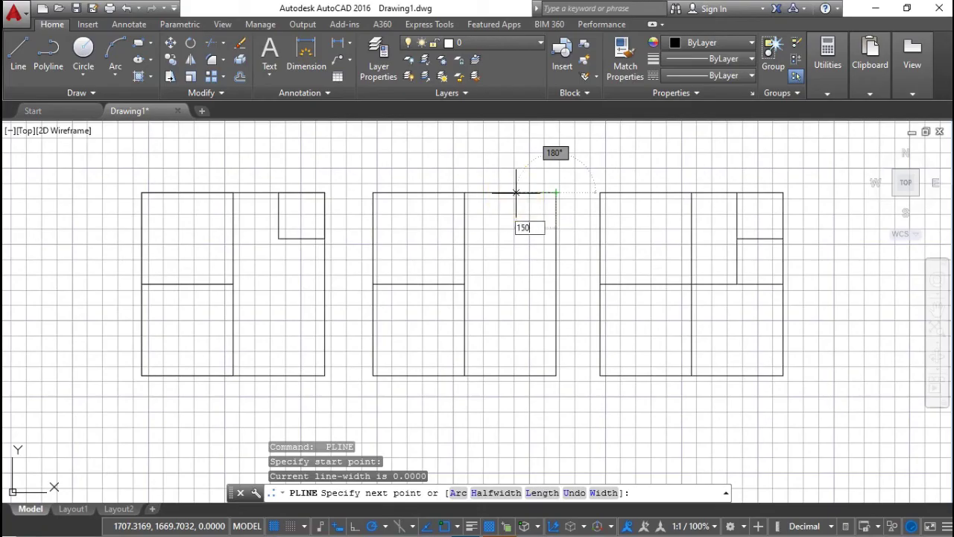
key(Return)
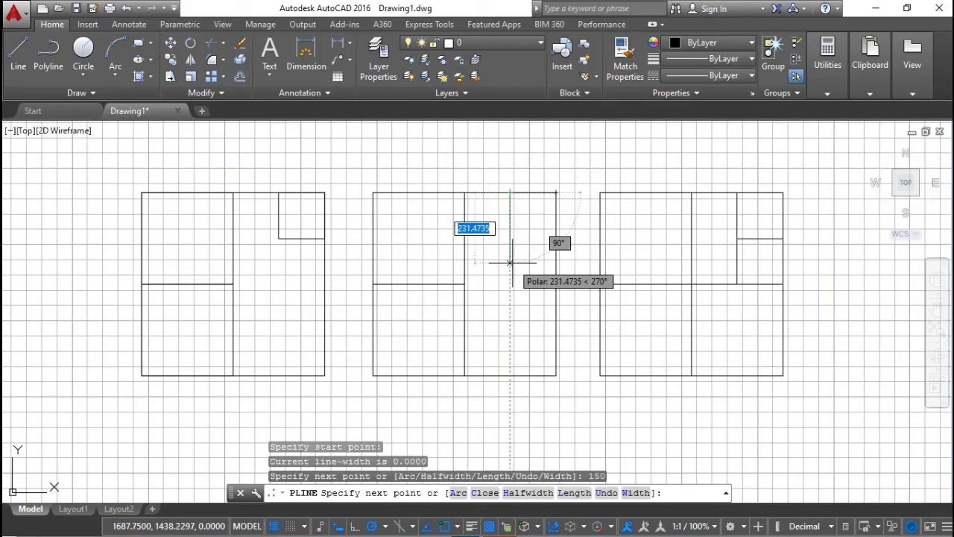
text(150)
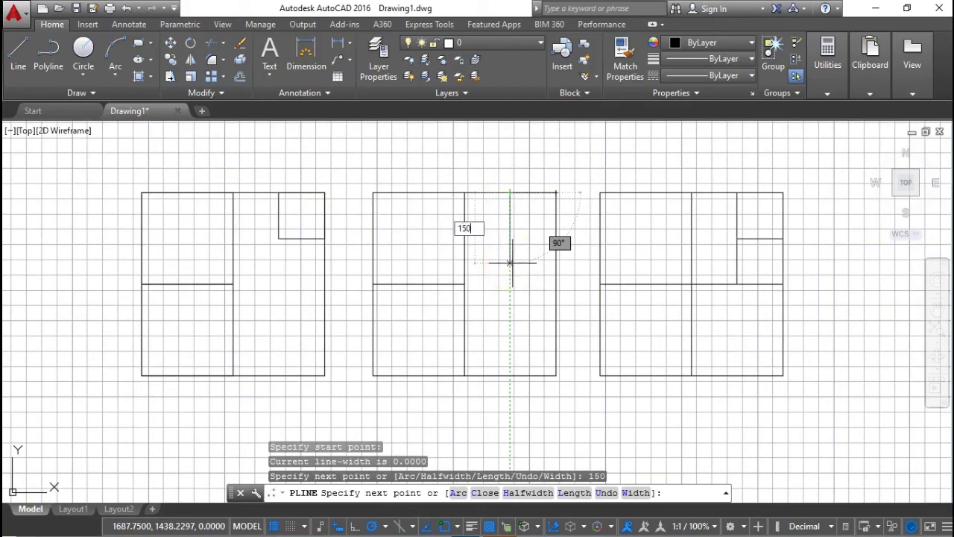
key(Return)
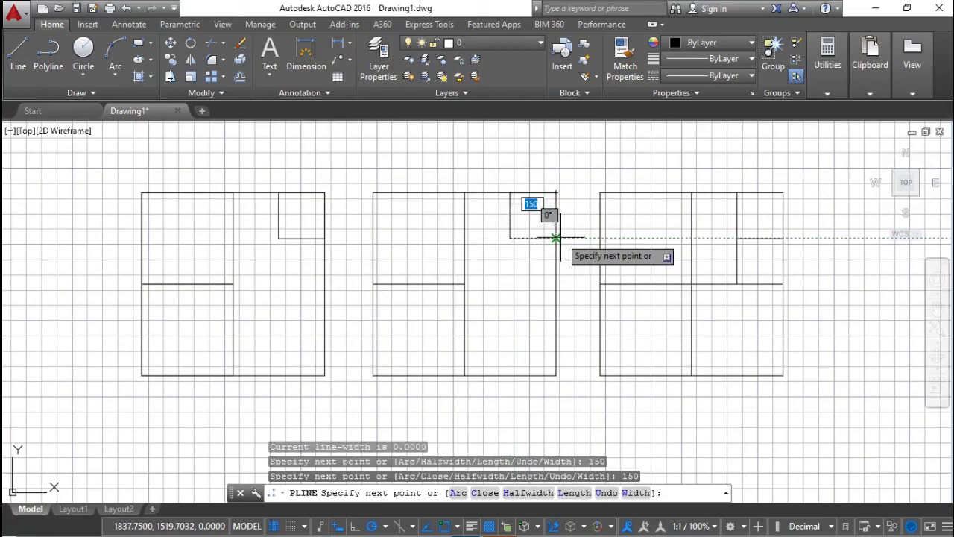
click(551, 239)
click(556, 239)
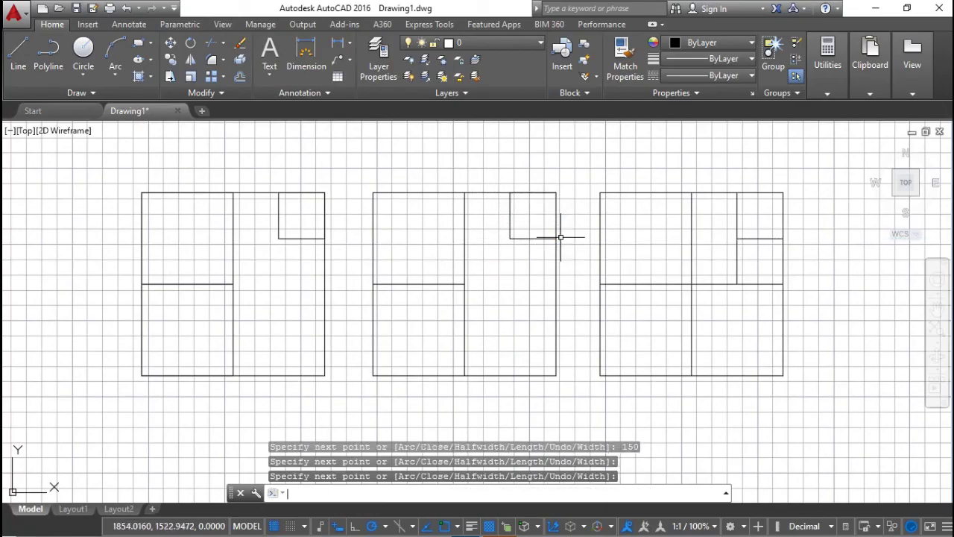
key(Return)
Step: Zoom to the third square and erase its old top-right quarter lines
middle_drag(560, 331, 509, 330)
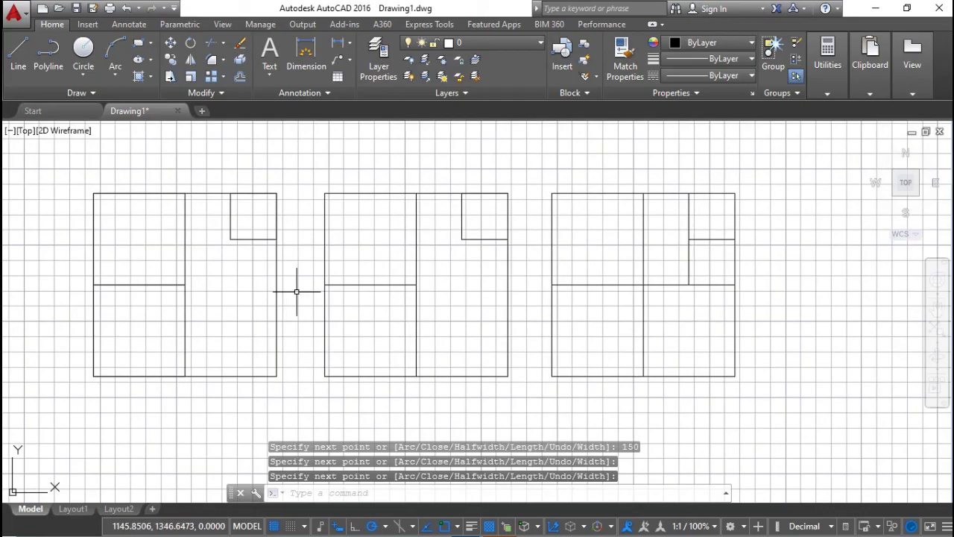
mouse_move(296, 291)
middle_down()
mouse_move(362, 273)
mouse_move(257, 283)
middle_up()
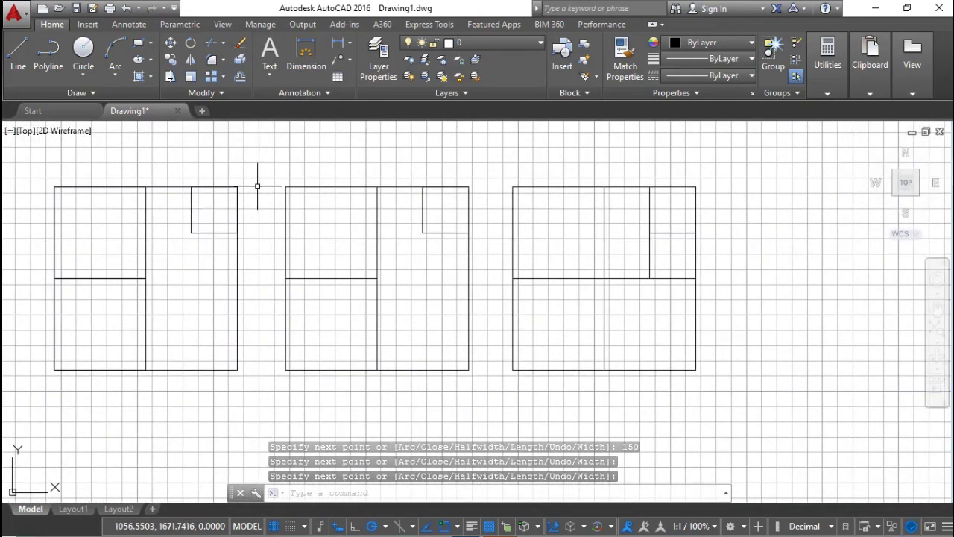
middle_drag(596, 235, 586, 243)
scroll(579, 253, up, 3)
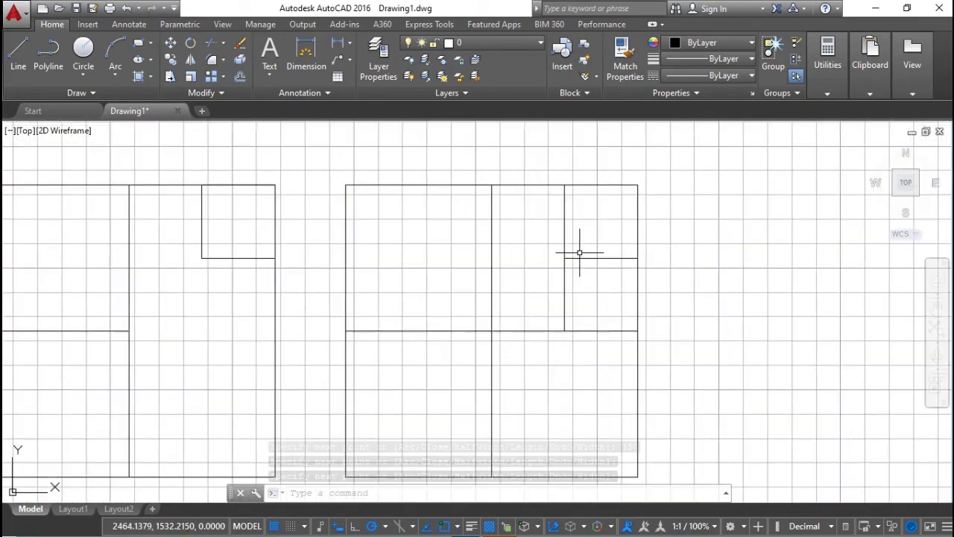
click(590, 355)
click(546, 238)
key(Delete)
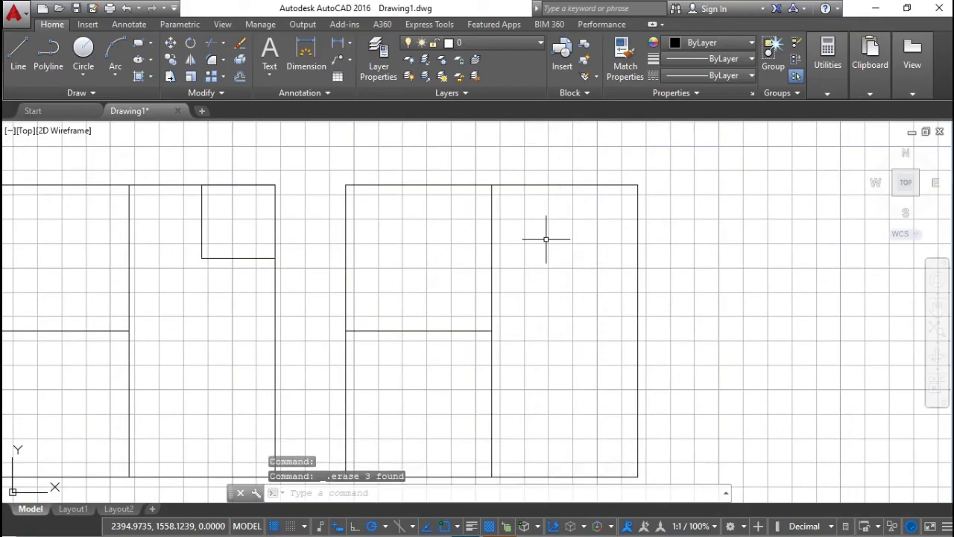
Step: Draw a 150-unit square with lines from the third square's top-right corner
text(l)
key(Return)
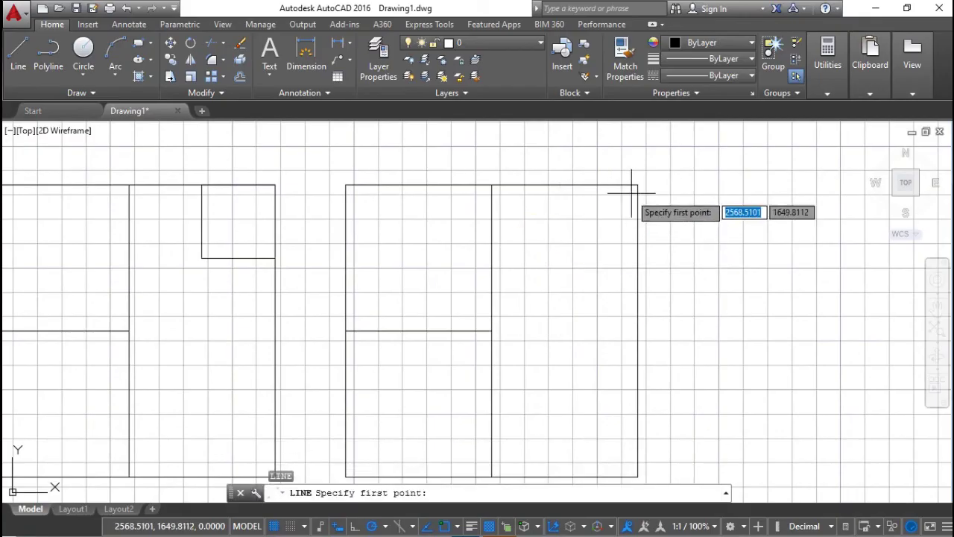
click(637, 185)
text(1)
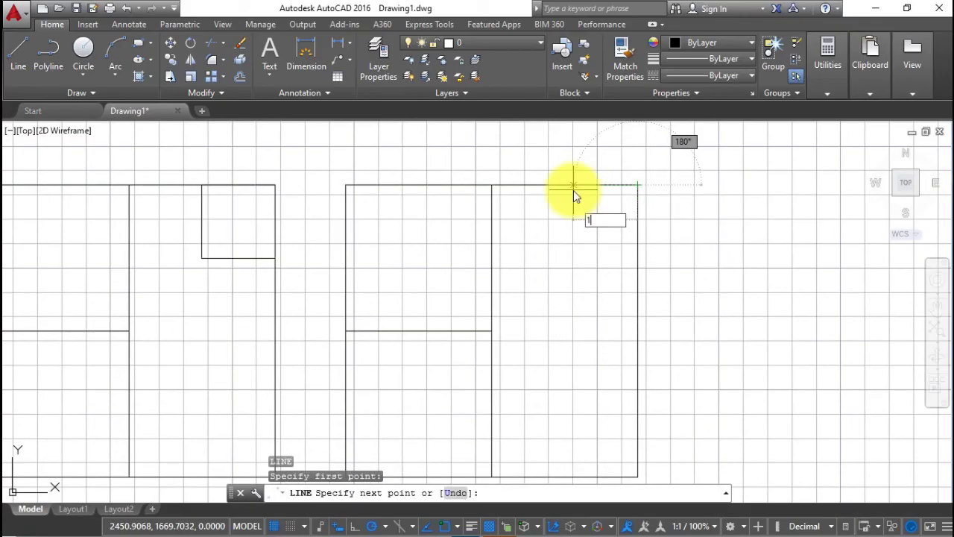
text(50)
key(Return)
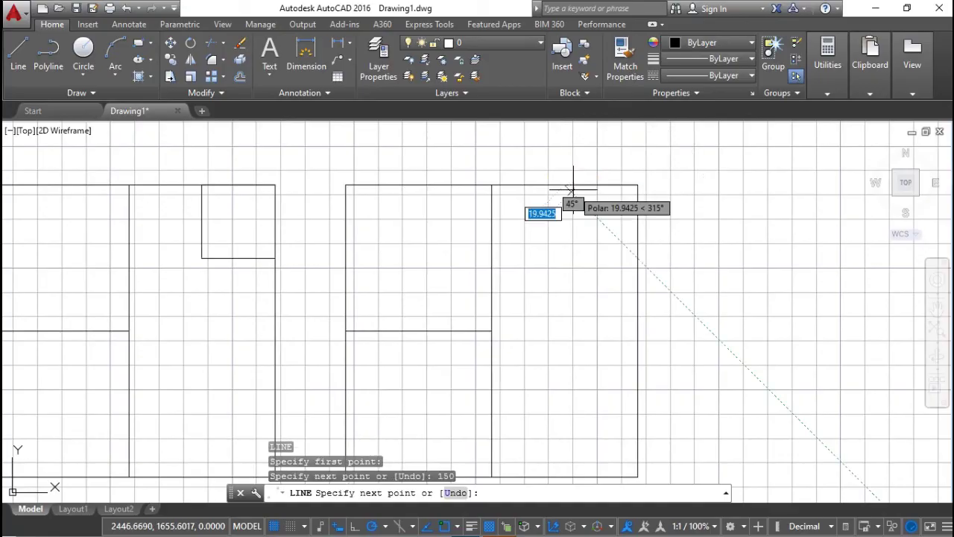
text(1)
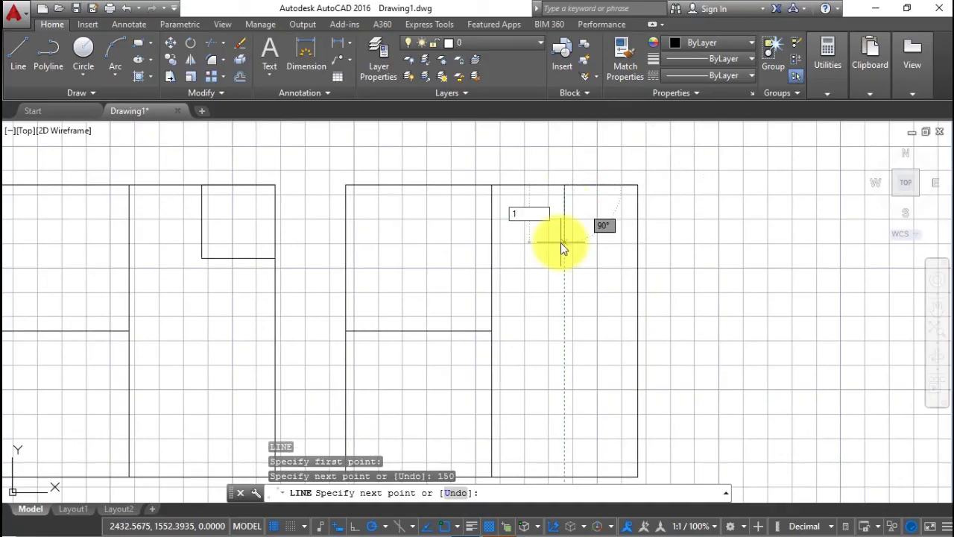
text(50)
key(Return)
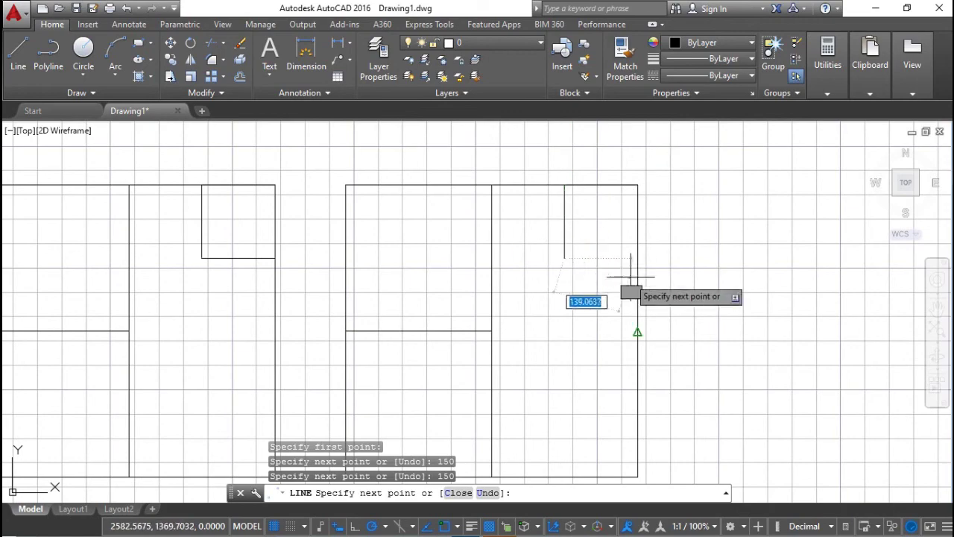
click(633, 258)
key(Return)
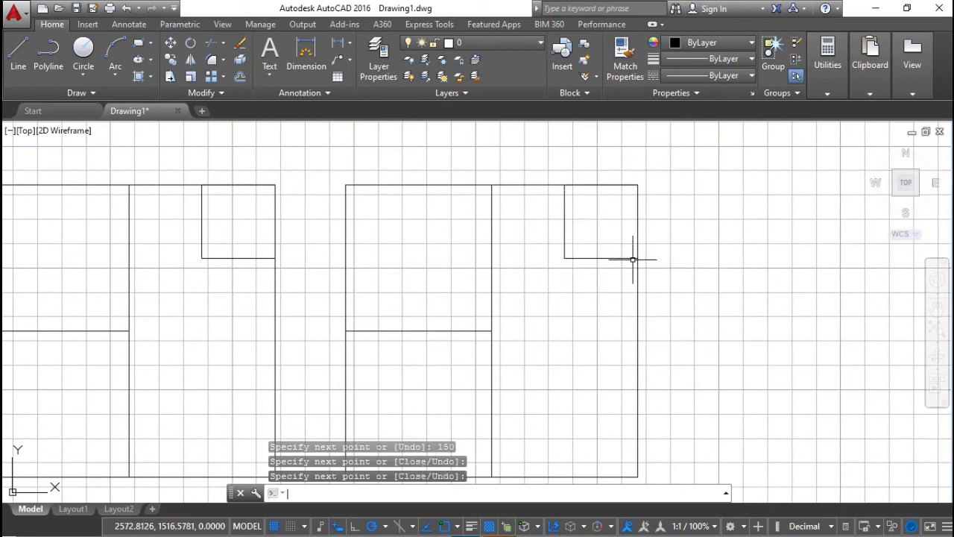
scroll(633, 259, down, 5)
scroll(618, 260, down, 1)
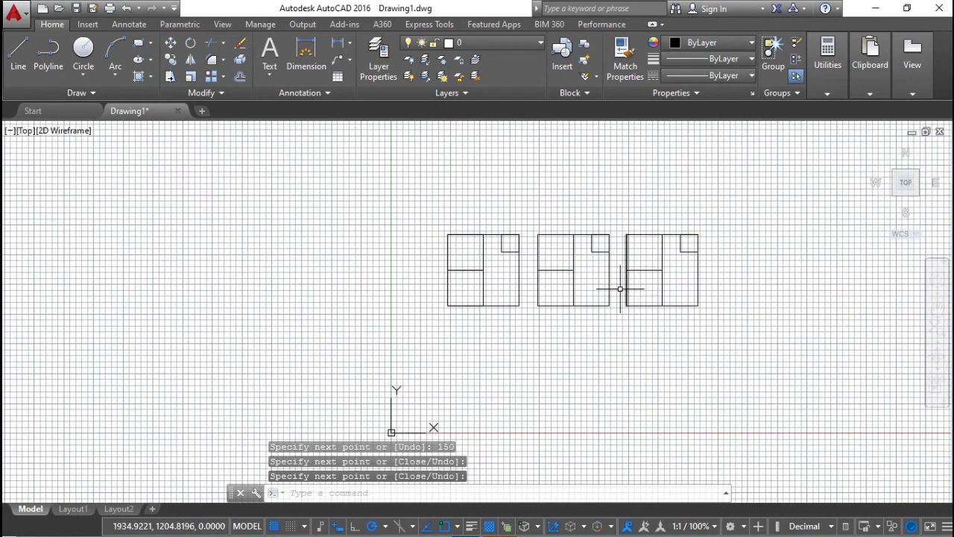
scroll(622, 286, up, 4)
middle_drag(616, 287, 567, 339)
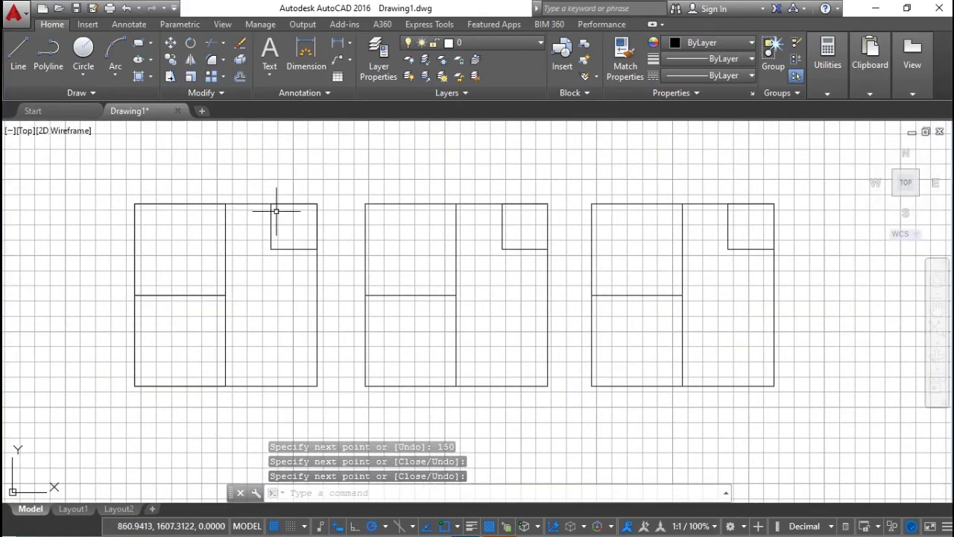